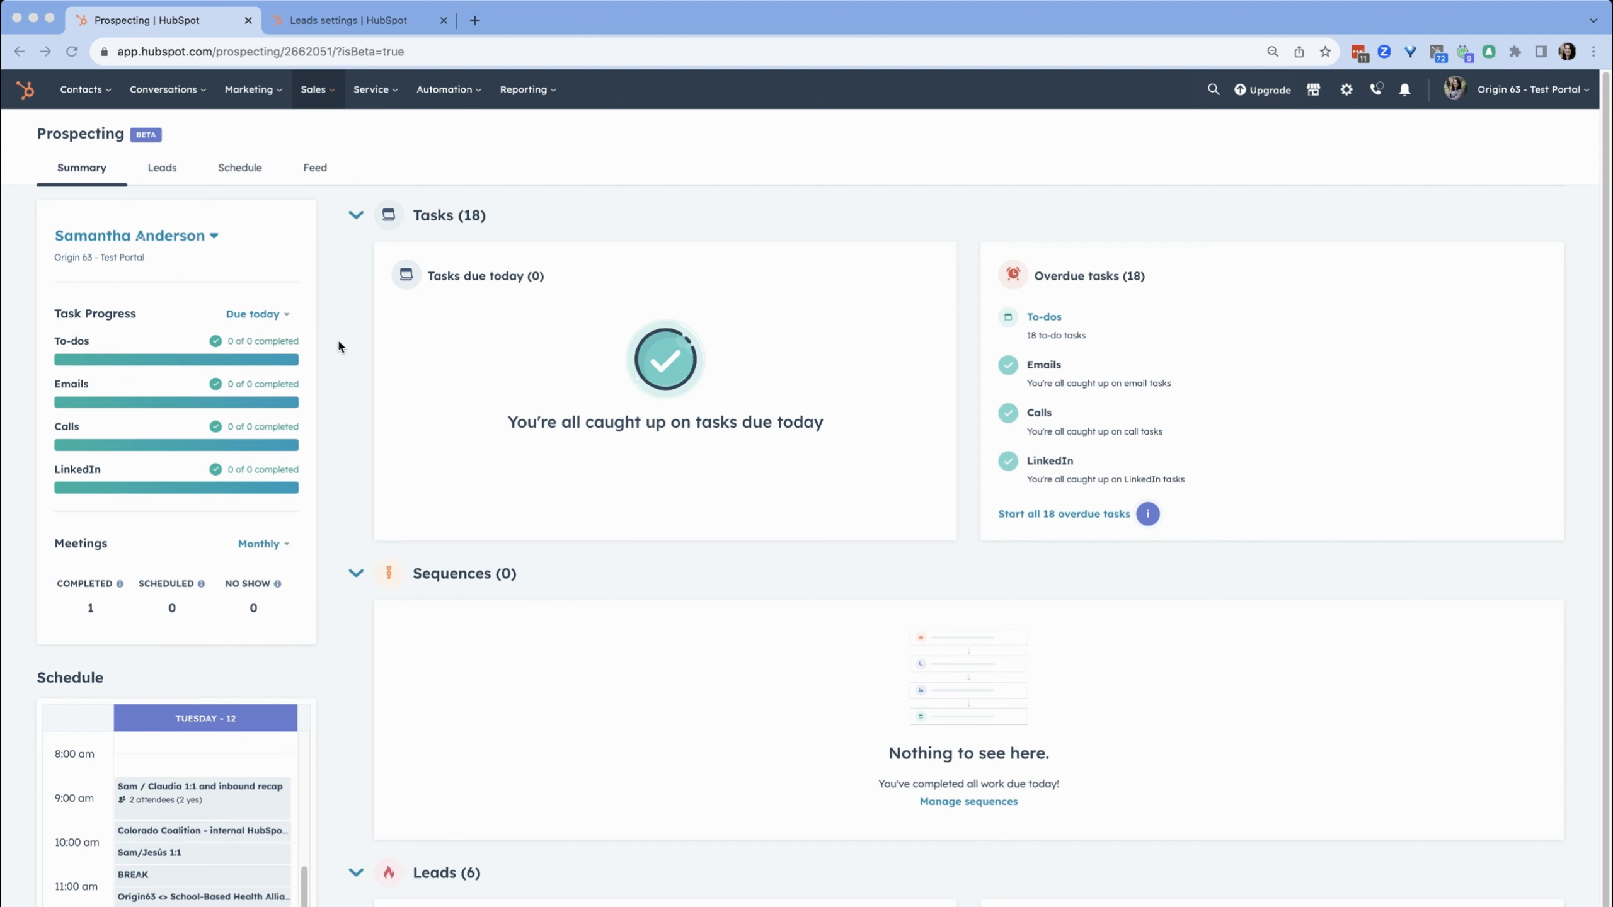
Scroll through the Prospecting summary to review its tasks, sequences and leads sections
scroll(338, 344, "down", 1)
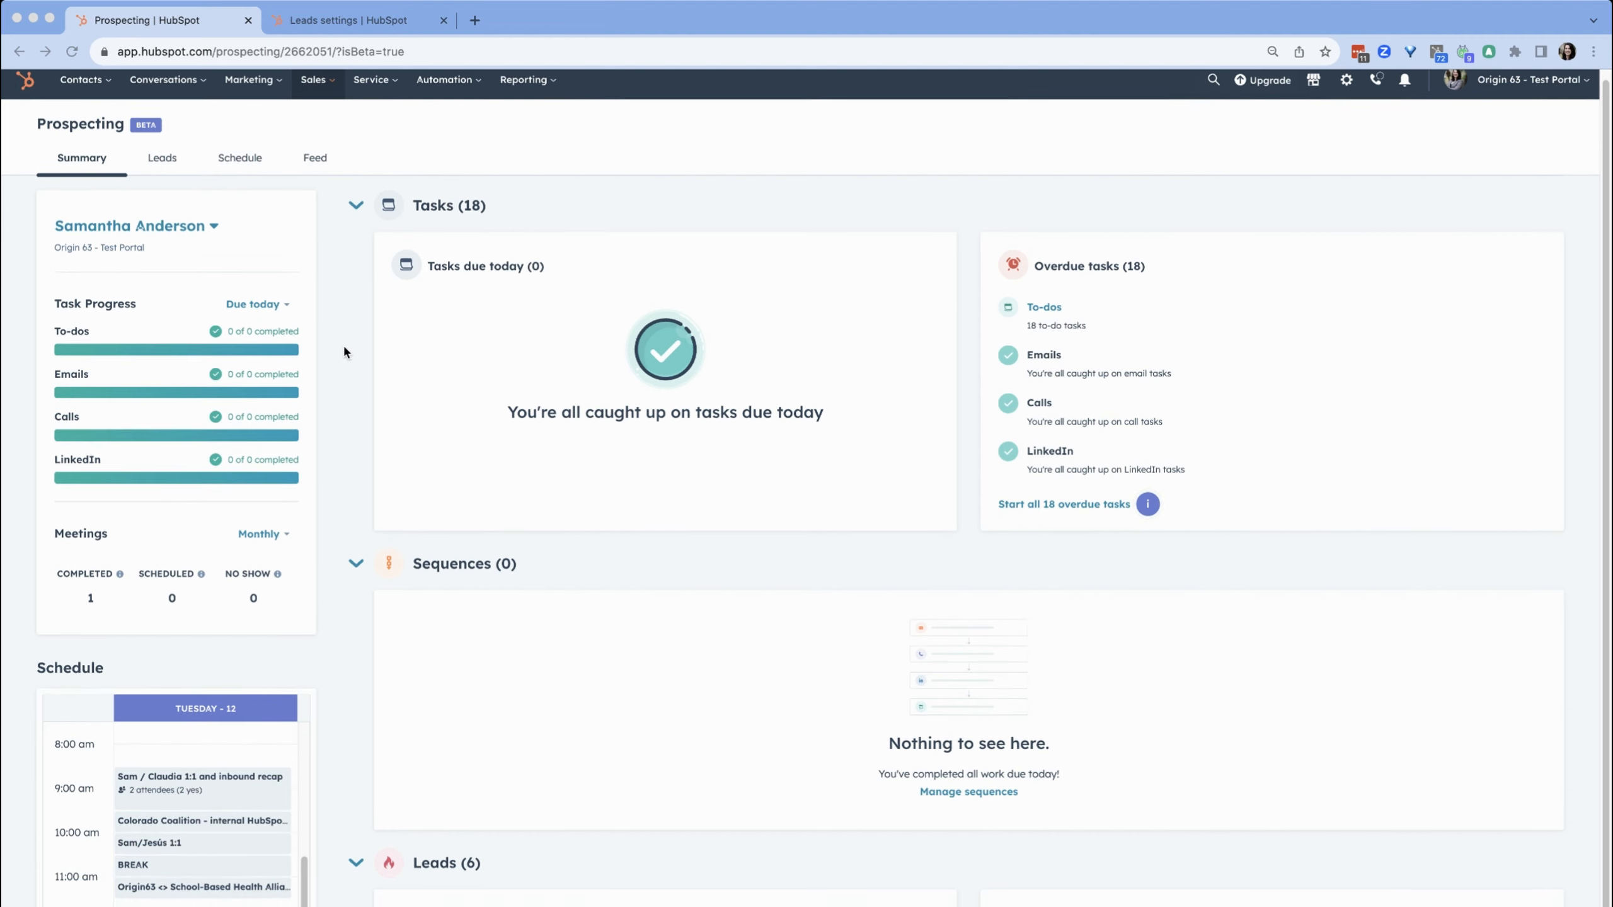
scroll(343, 351, "down", 1)
scroll(338, 350, "down", 1)
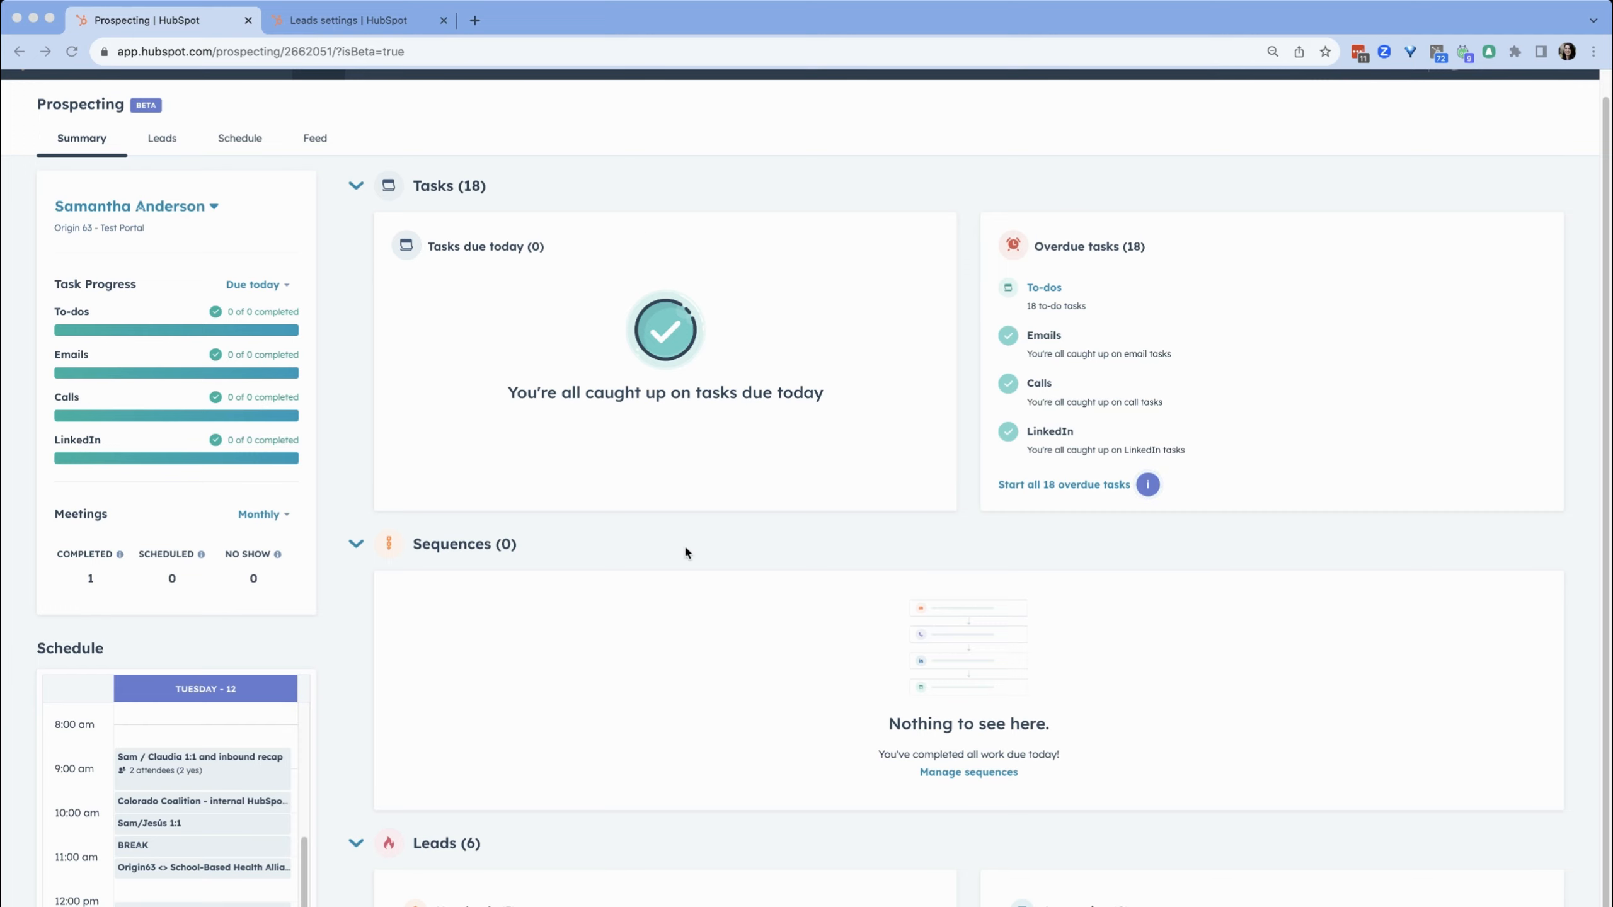
scroll(340, 635, "down", 3)
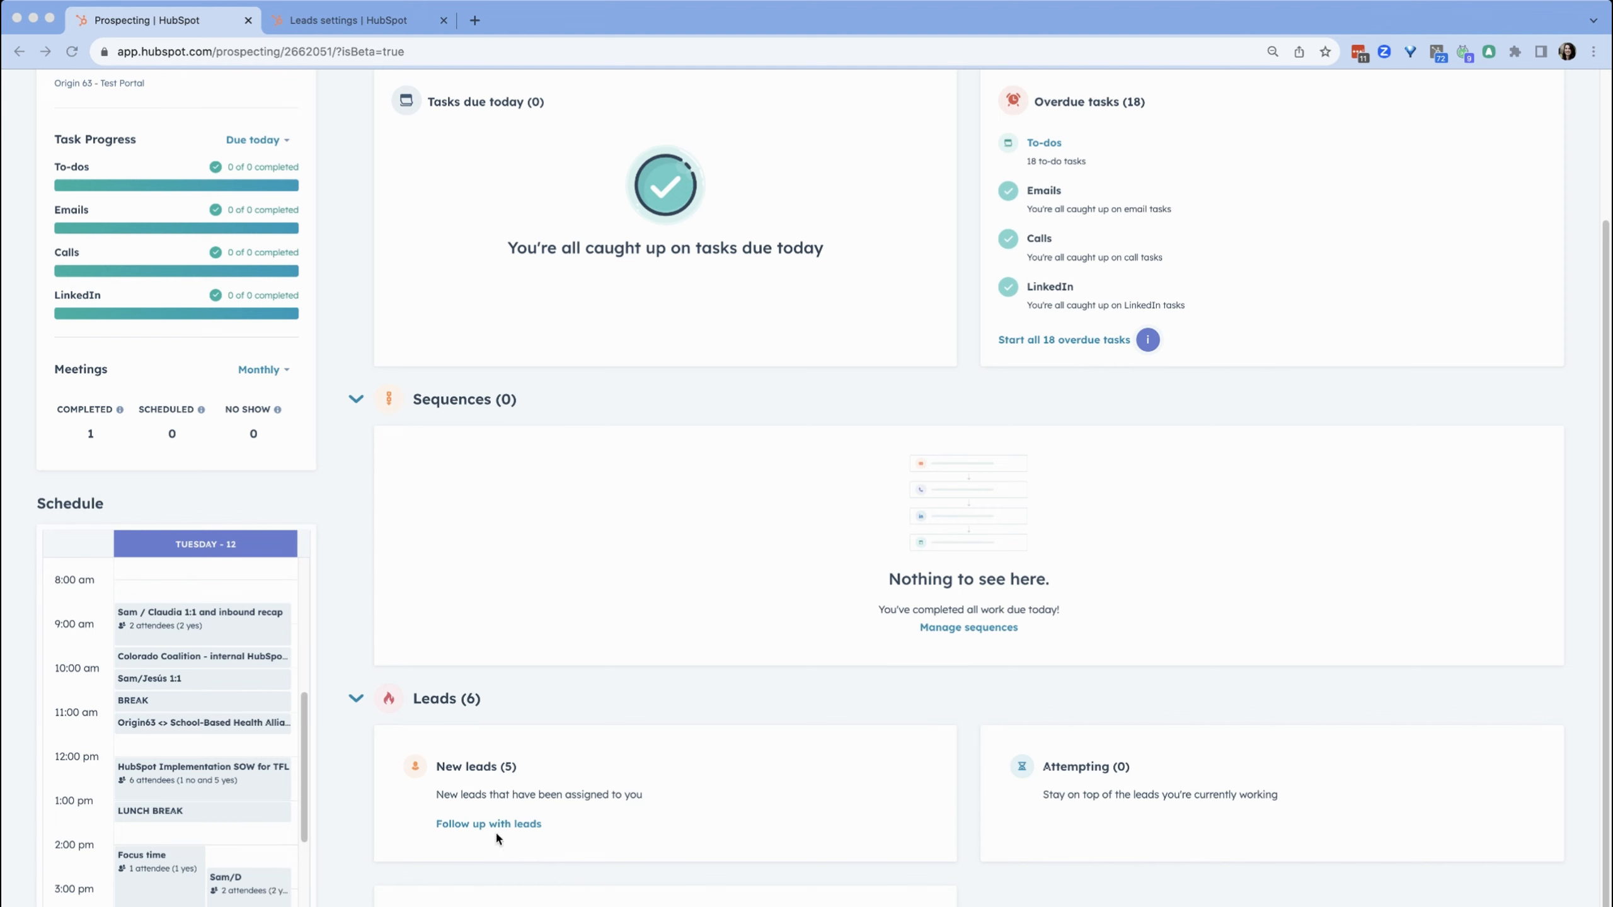
scroll(337, 682, "up", 3)
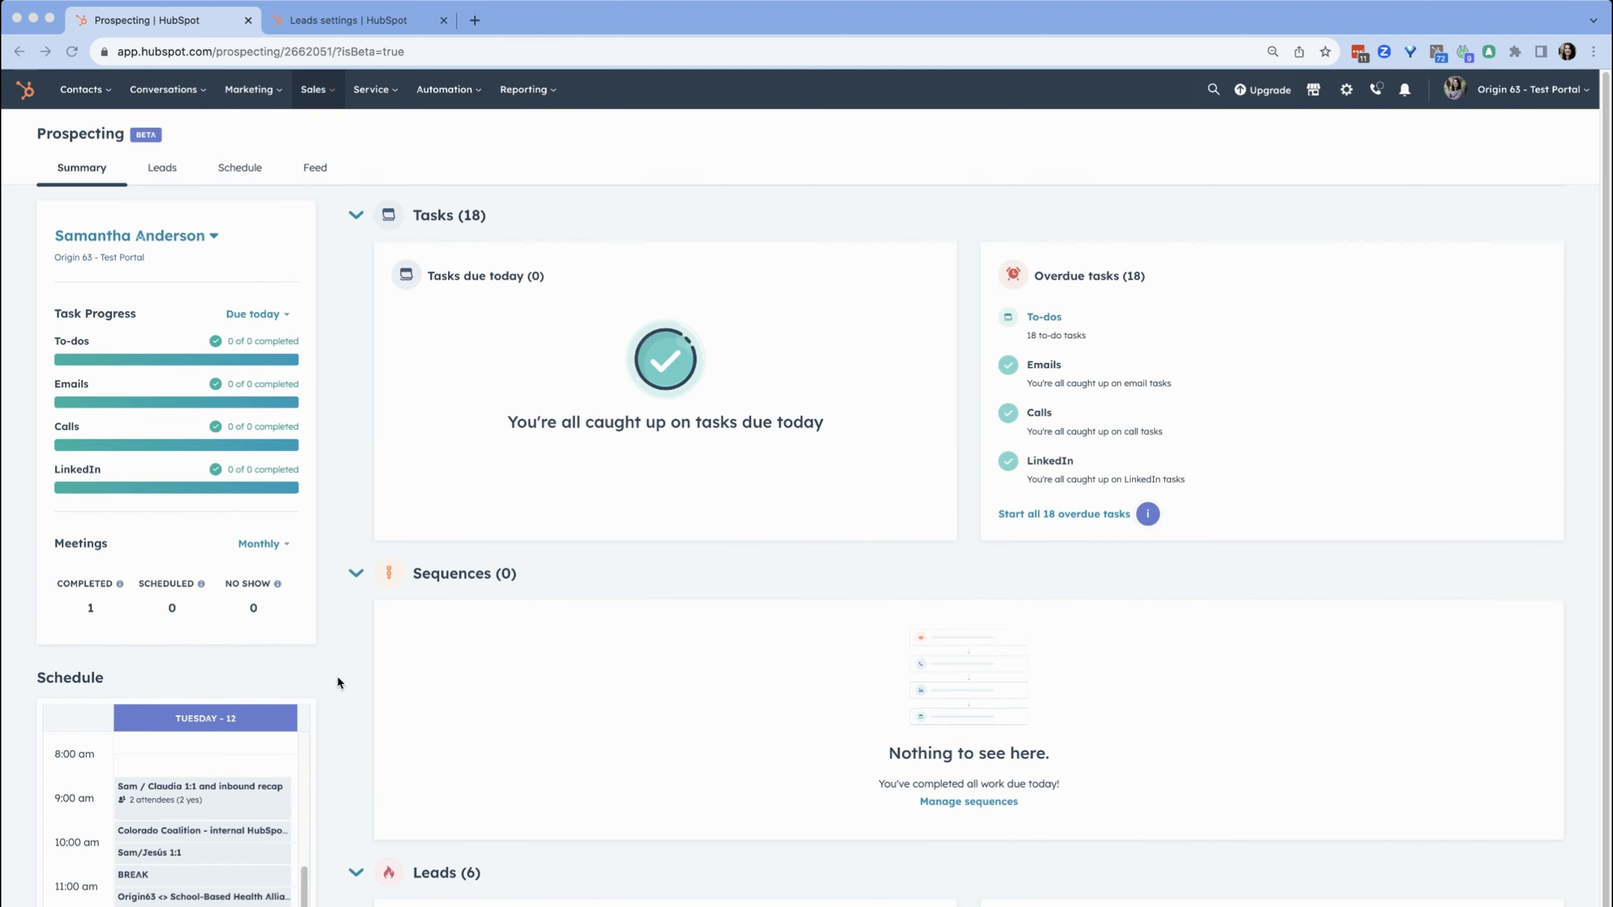
left_click(162, 175)
mouse_move(398, 562)
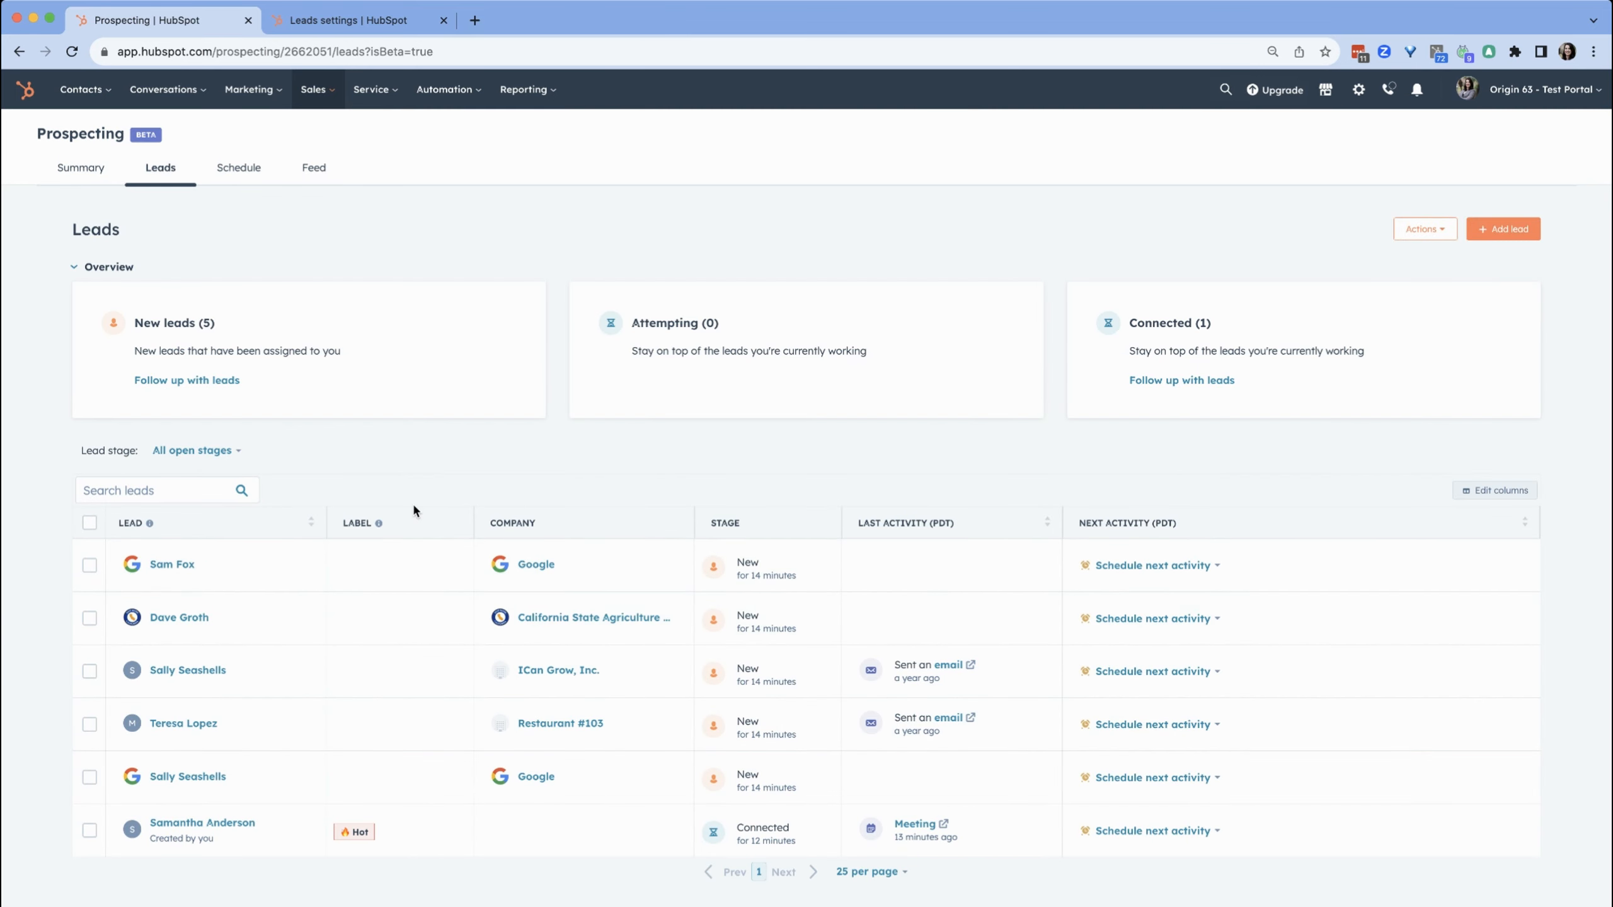
left_click(184, 824)
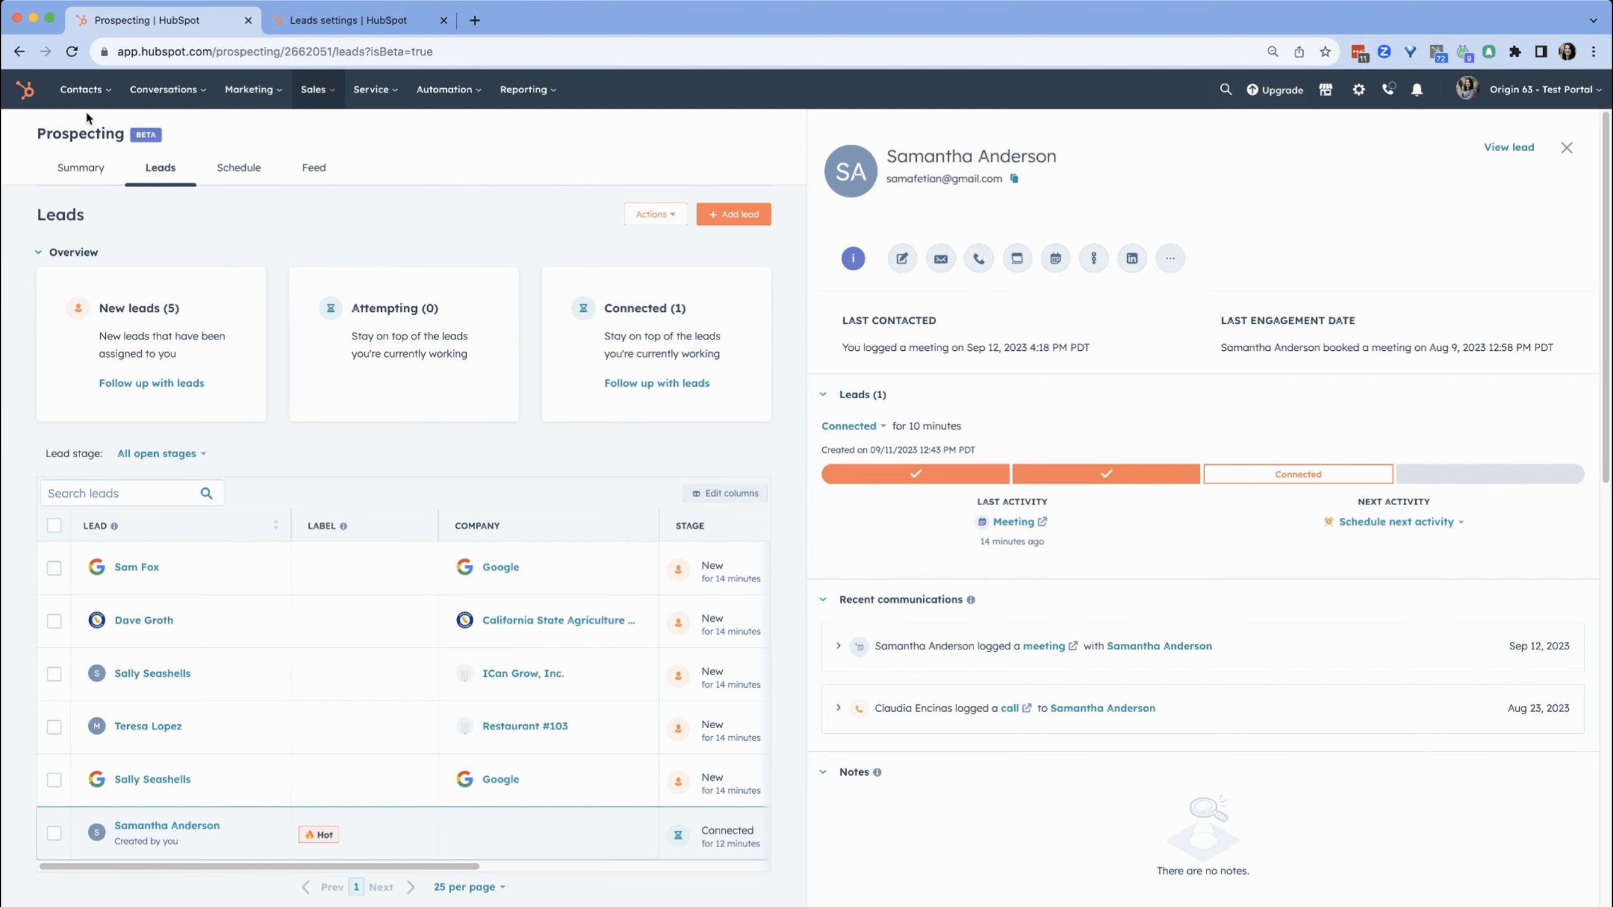
left_click(81, 89)
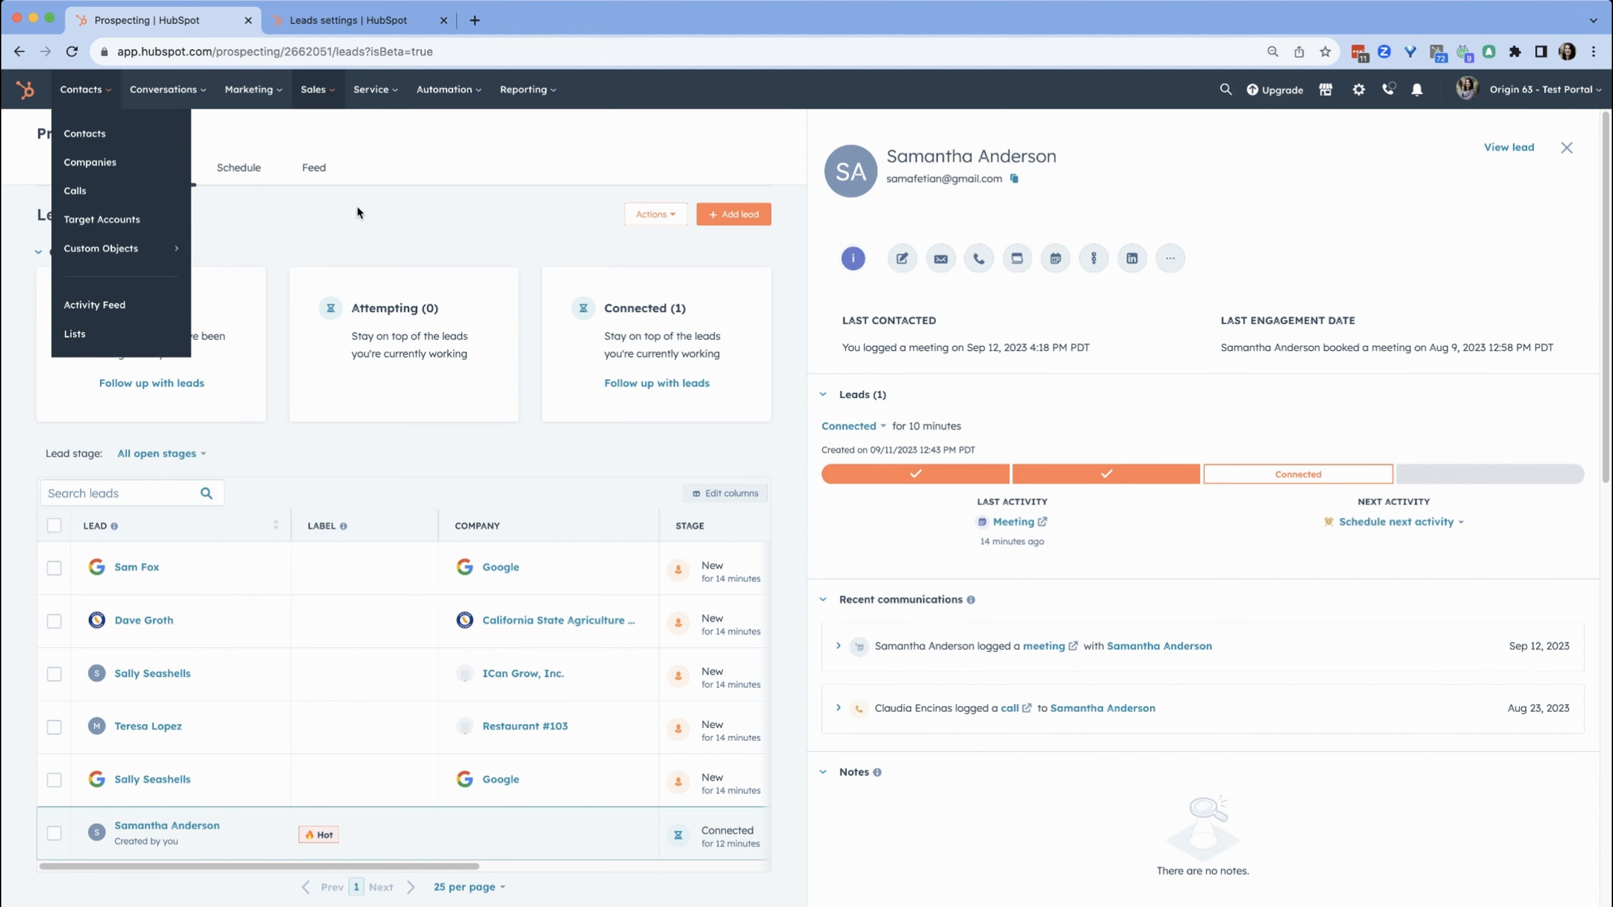
left_click(268, 213)
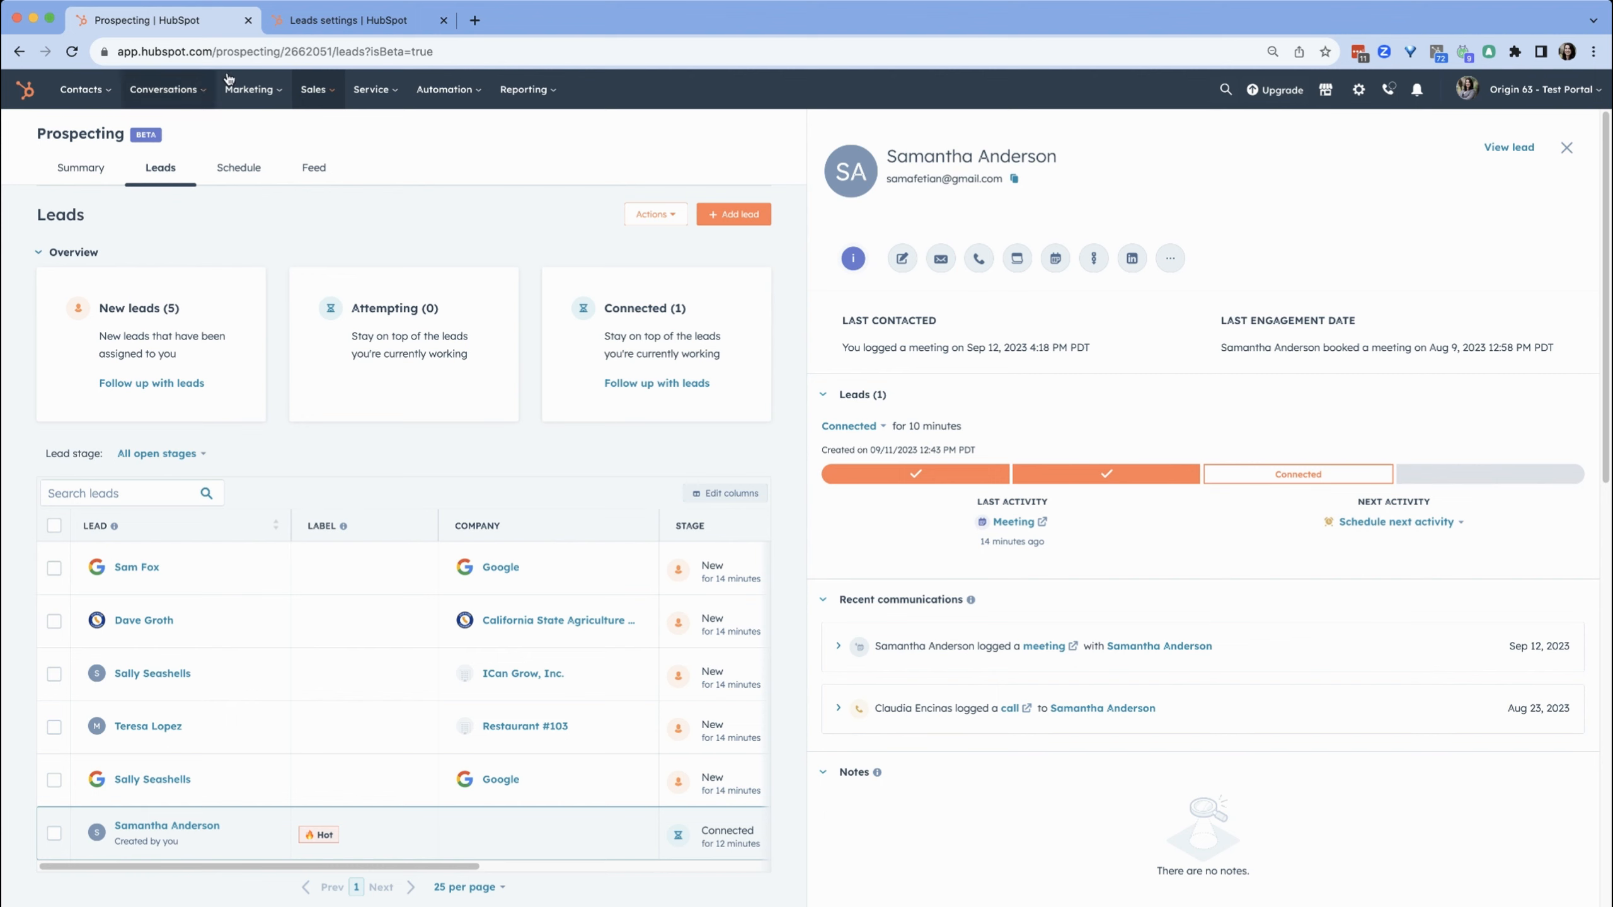
left_click(1574, 102)
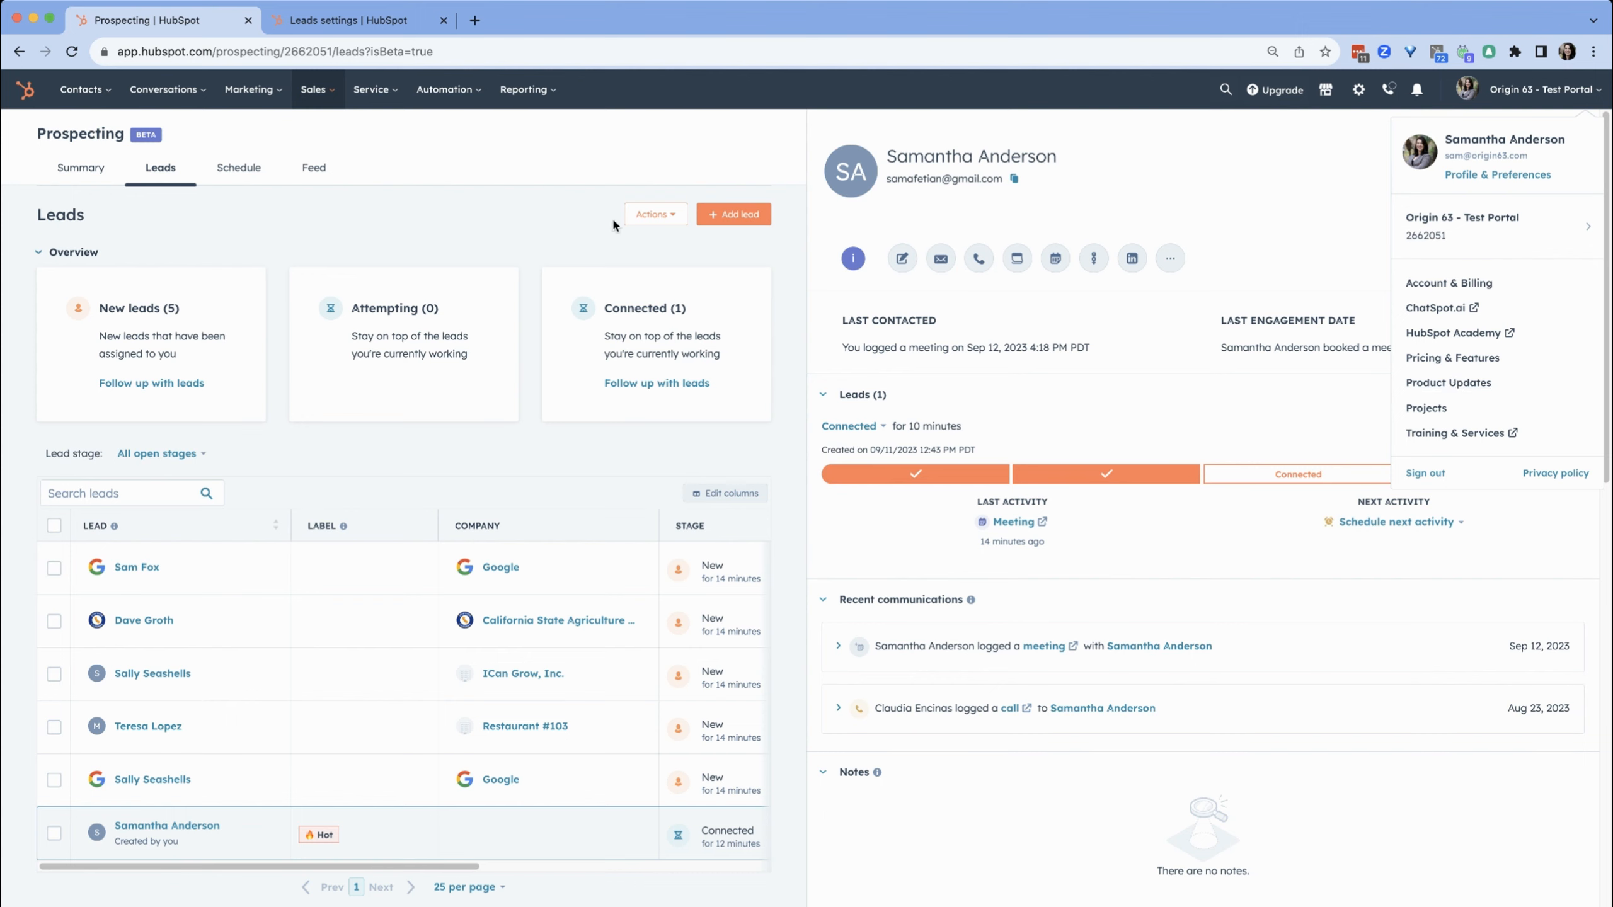
left_click(499, 205)
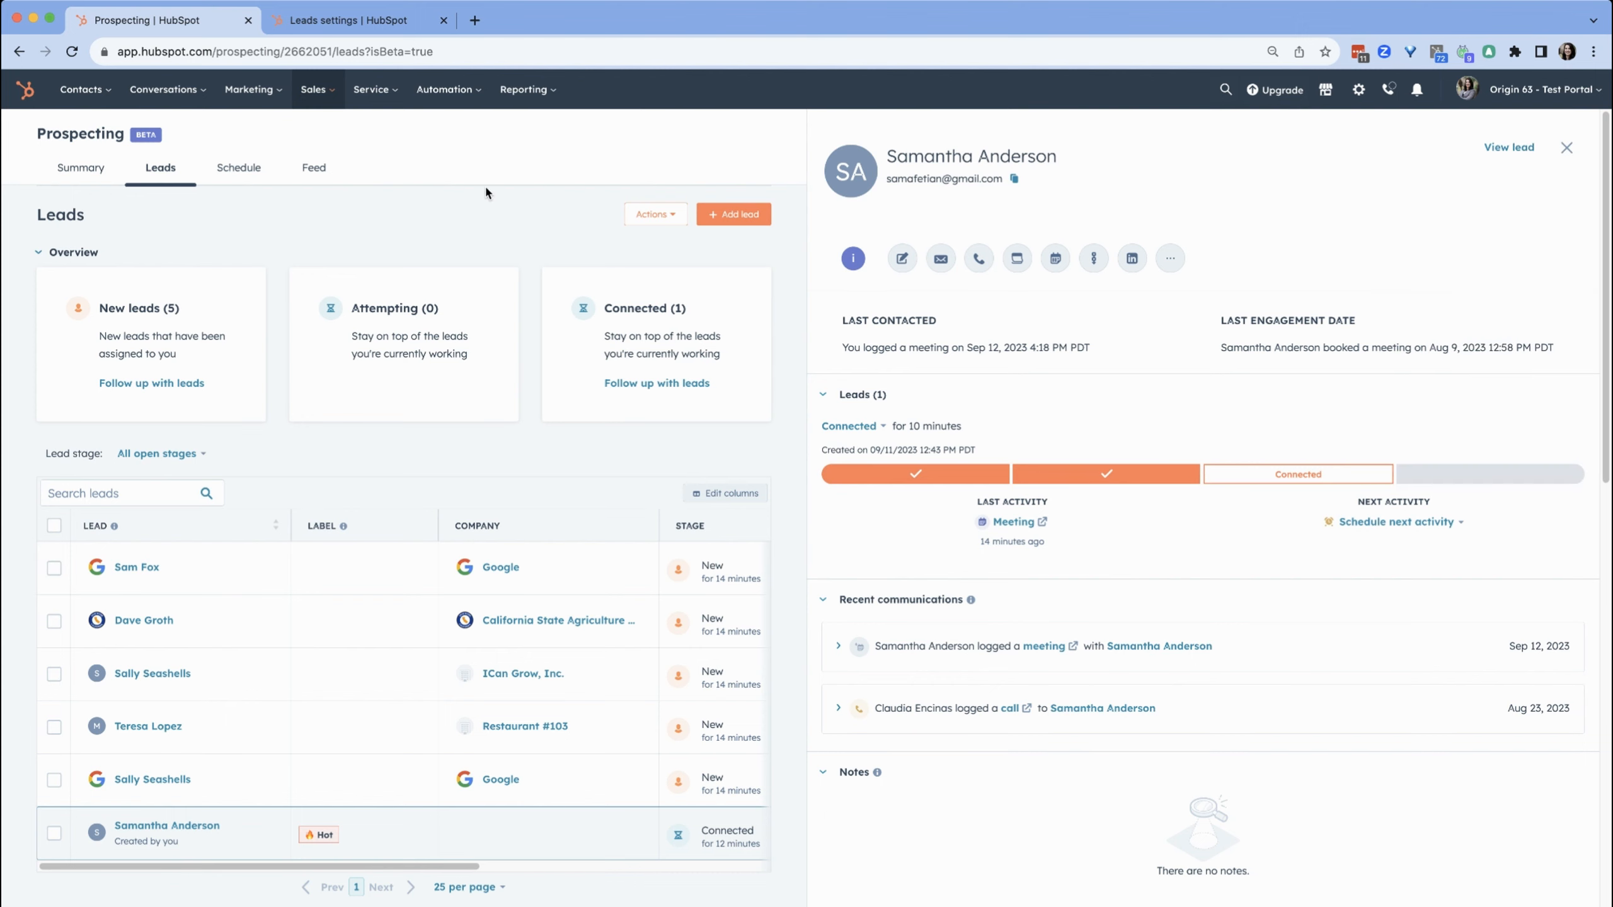
Try adding Sales Qualified Lead to the lifecycle stages that create leads in the Leads settings, then remove it
left_click(326, 25)
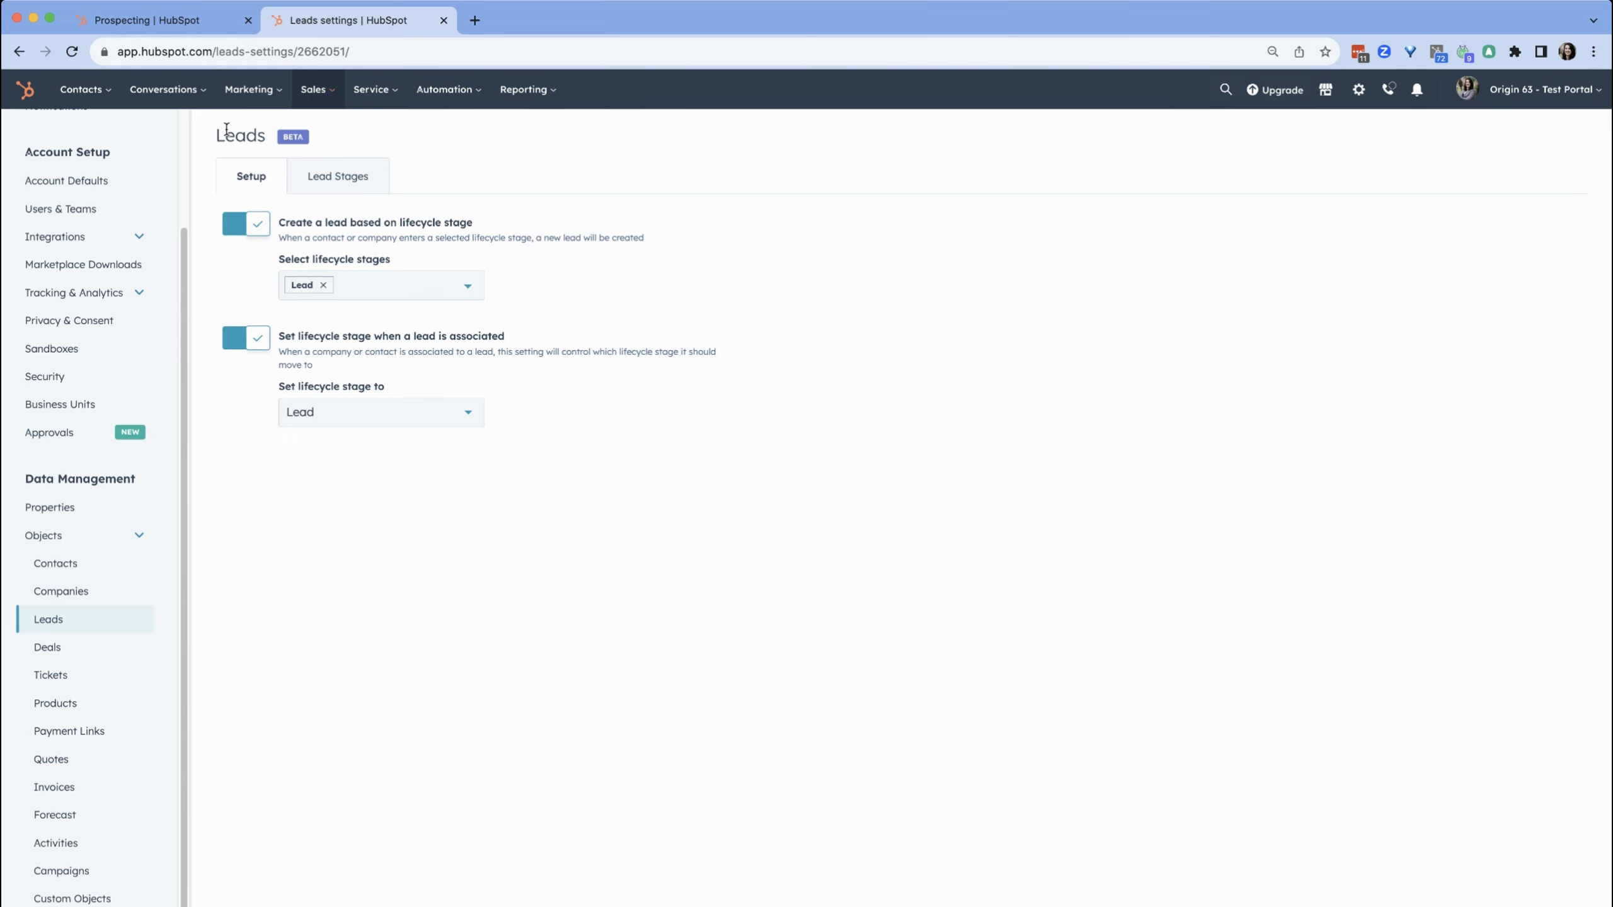
left_click(190, 23)
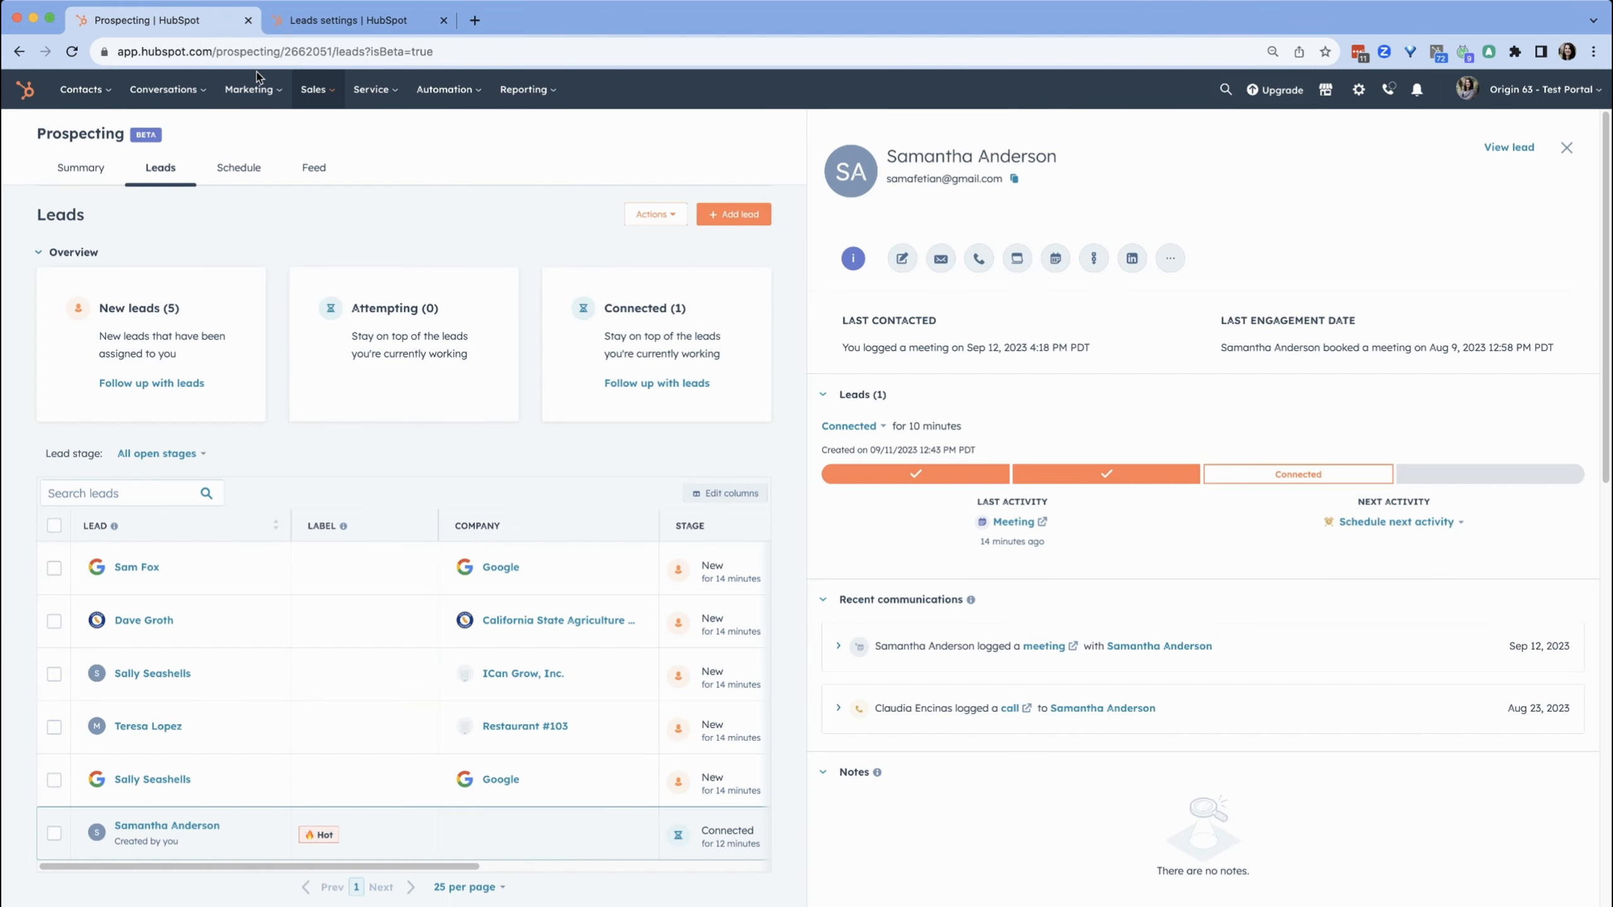
left_click(342, 22)
left_click(364, 286)
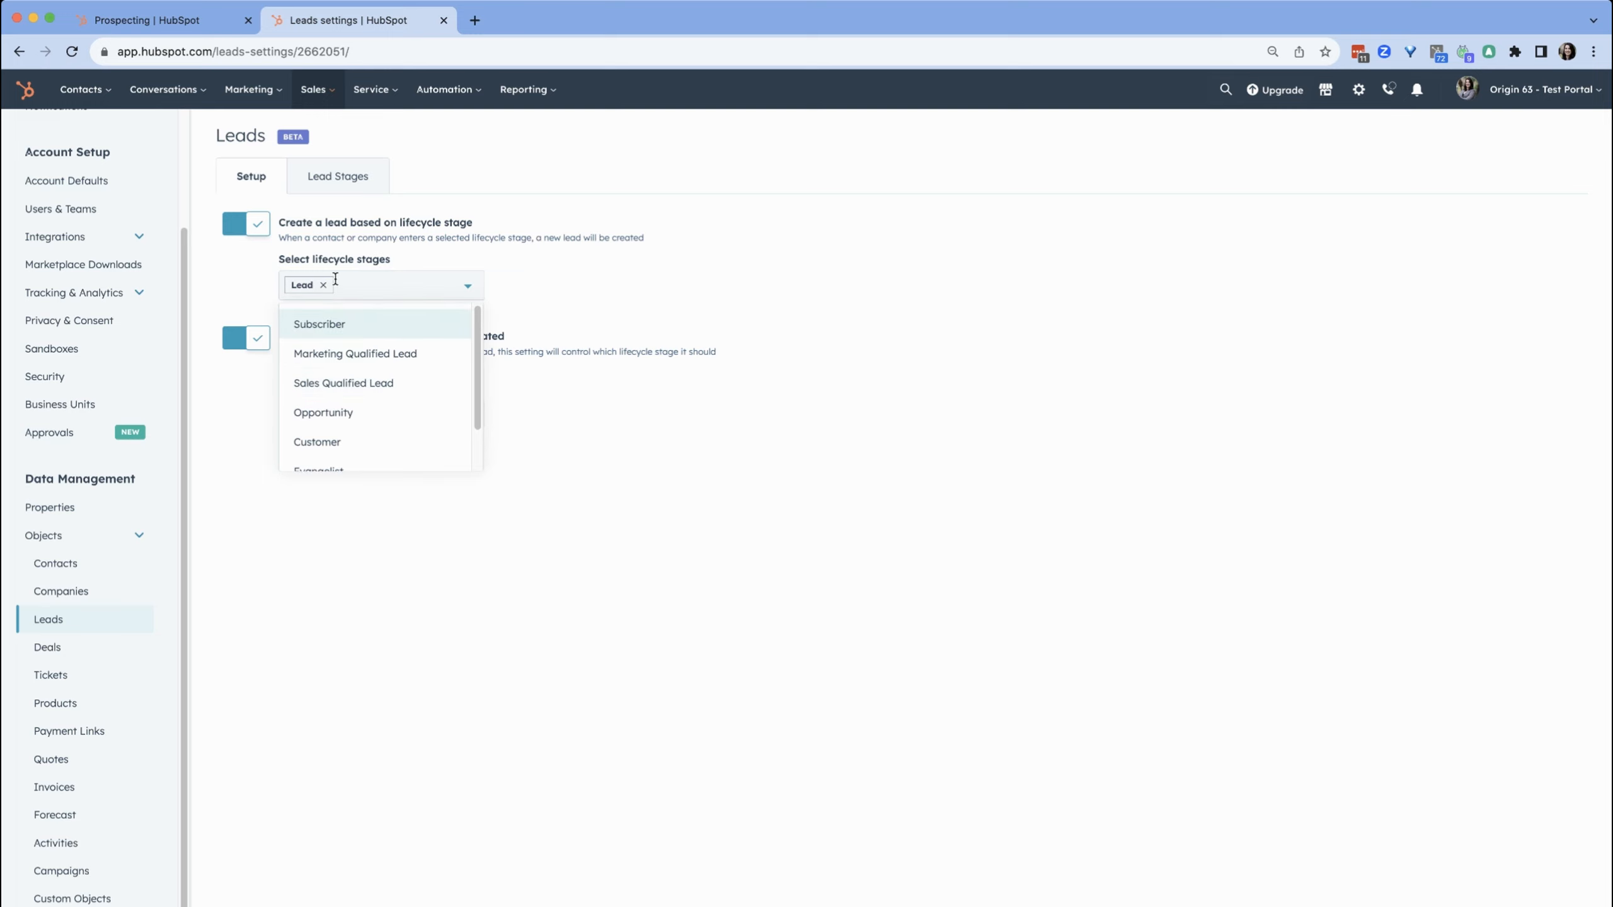
left_click(389, 383)
left_click(542, 327)
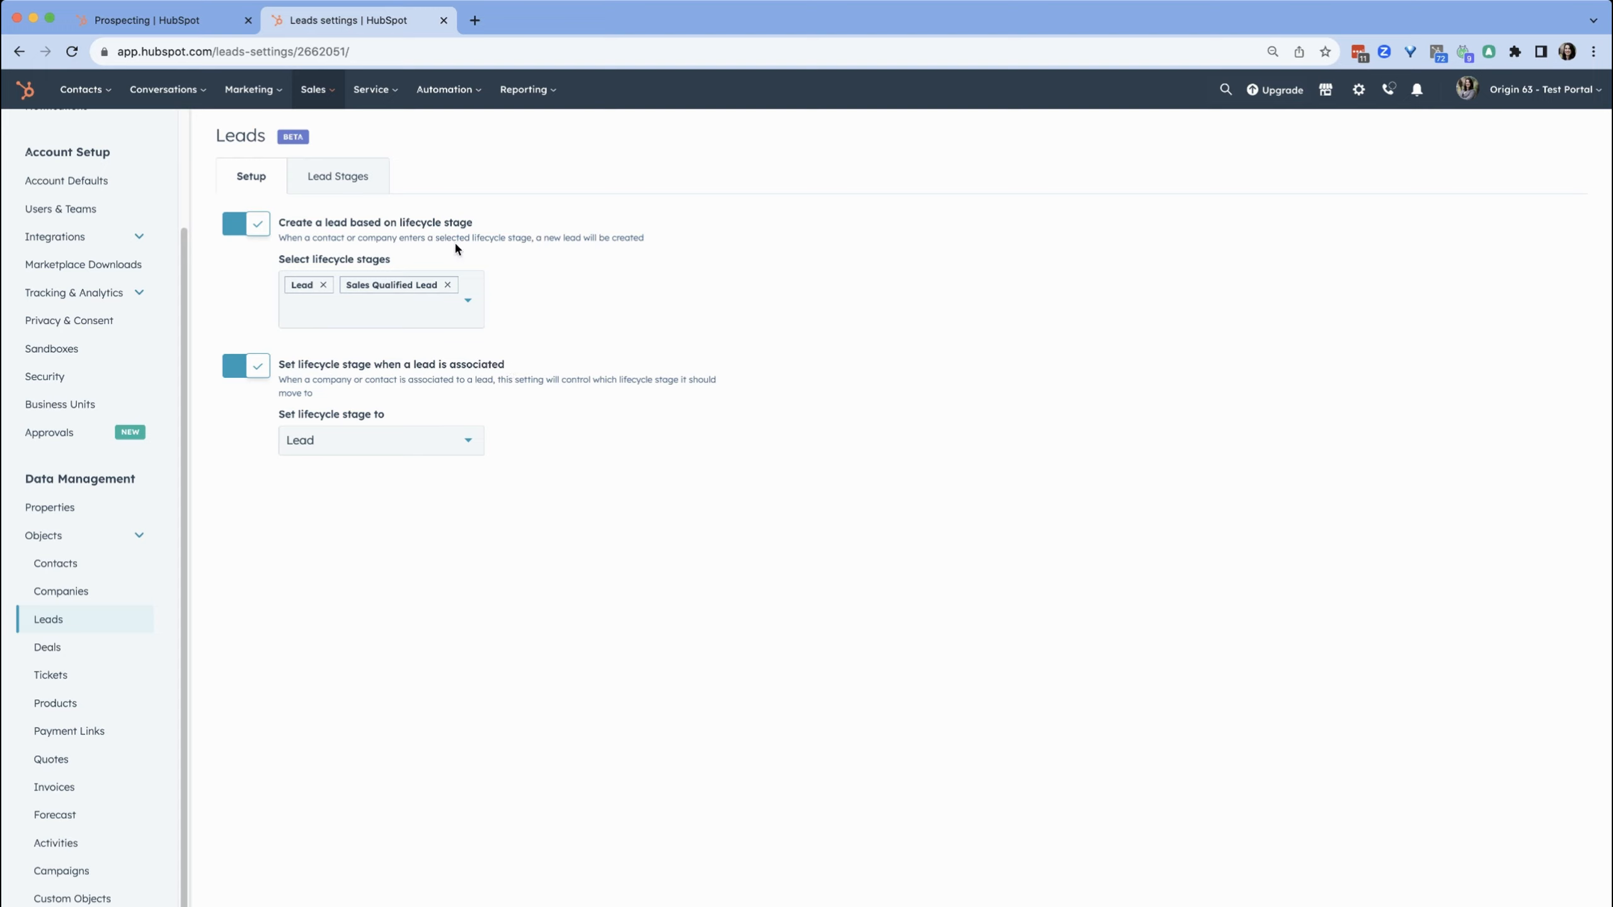
left_click(447, 285)
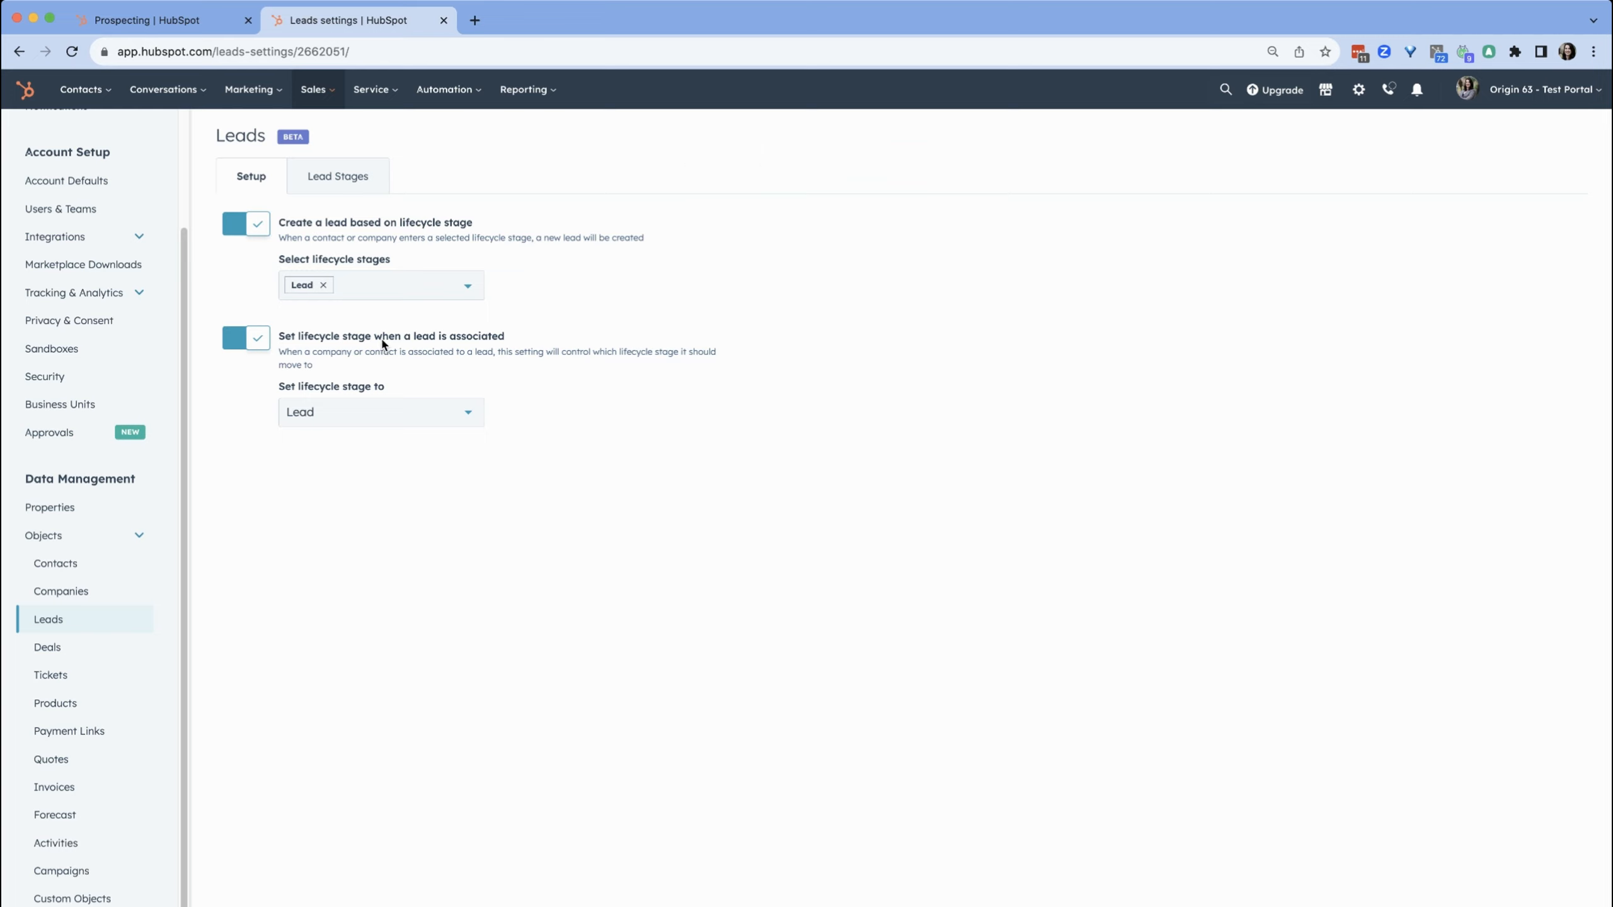
Review the lifecycle stage set on lead association and open the Lead Stages configuration
left_click(374, 420)
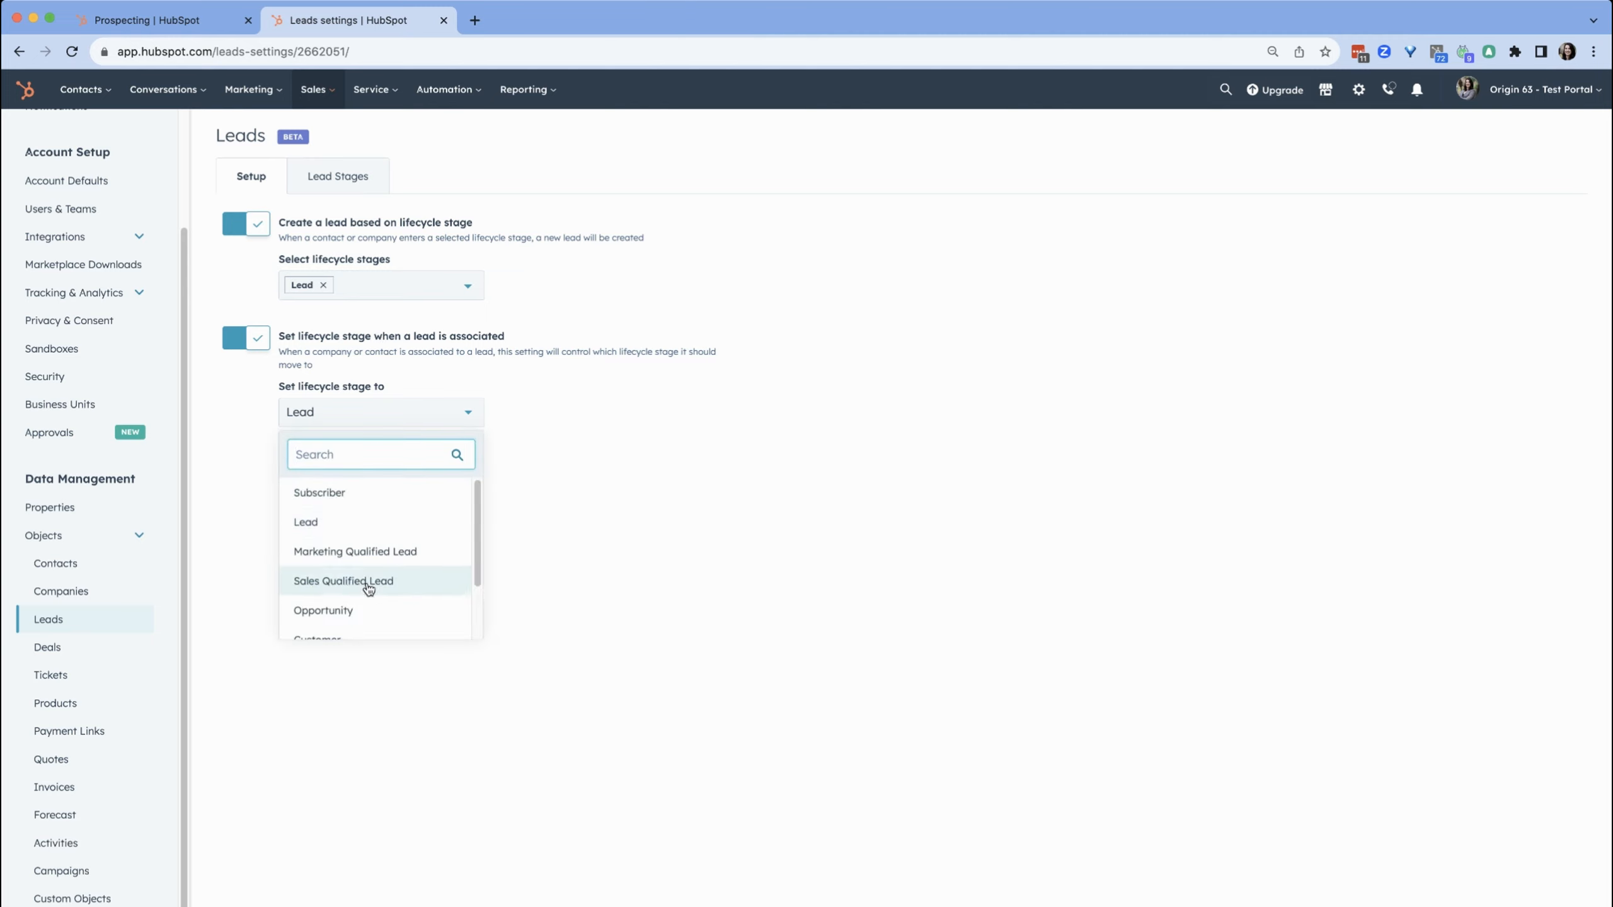
left_click(706, 543)
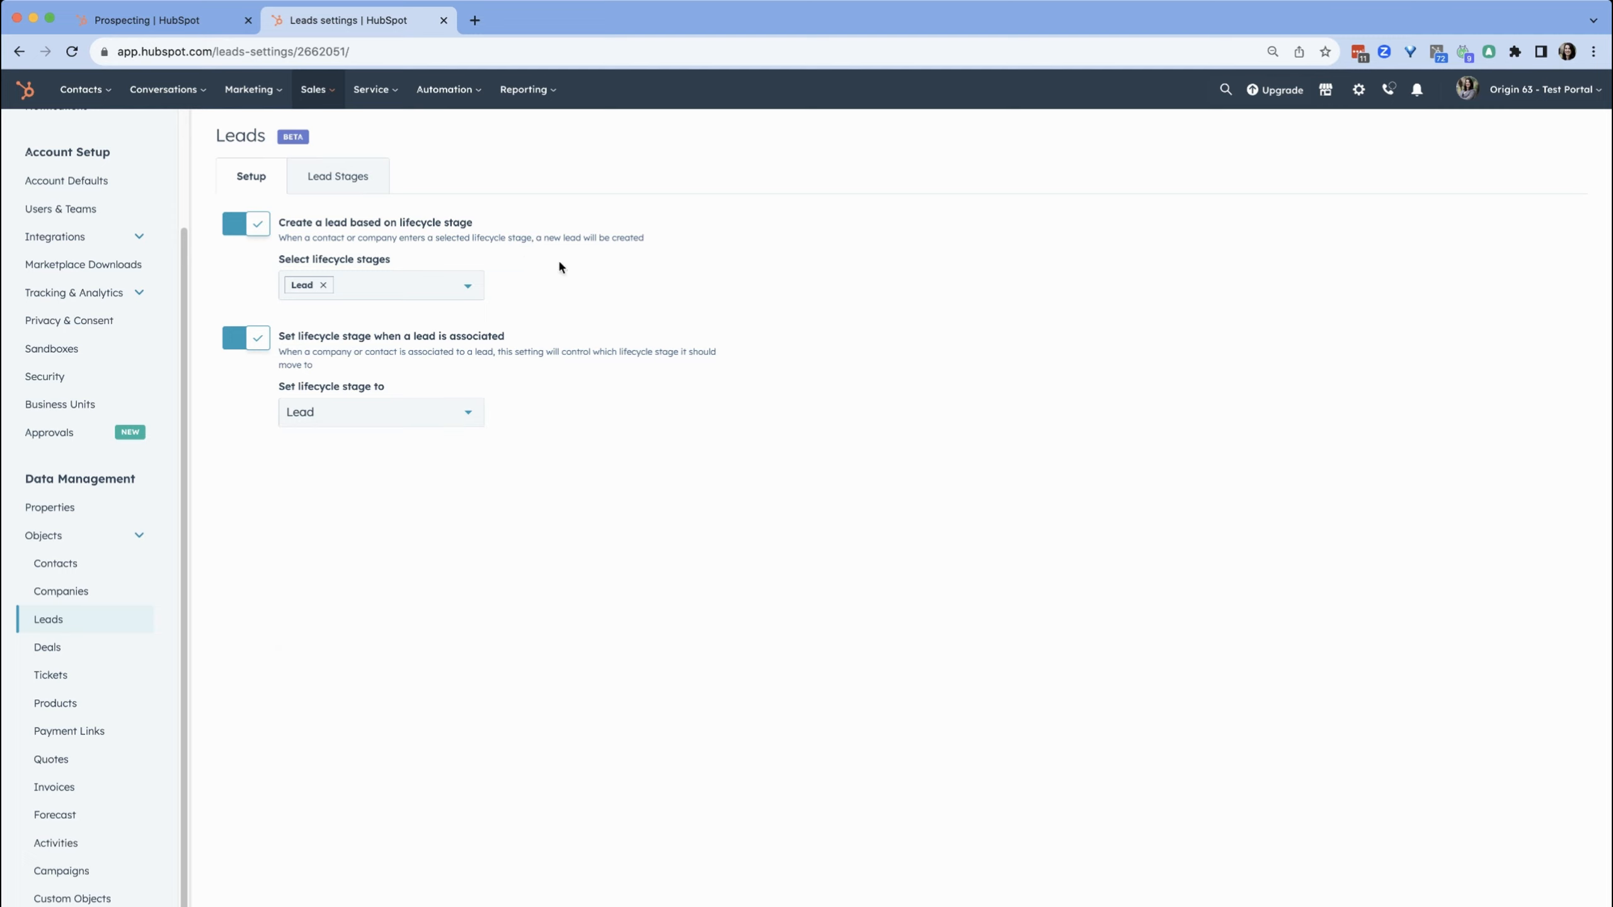
left_click(331, 178)
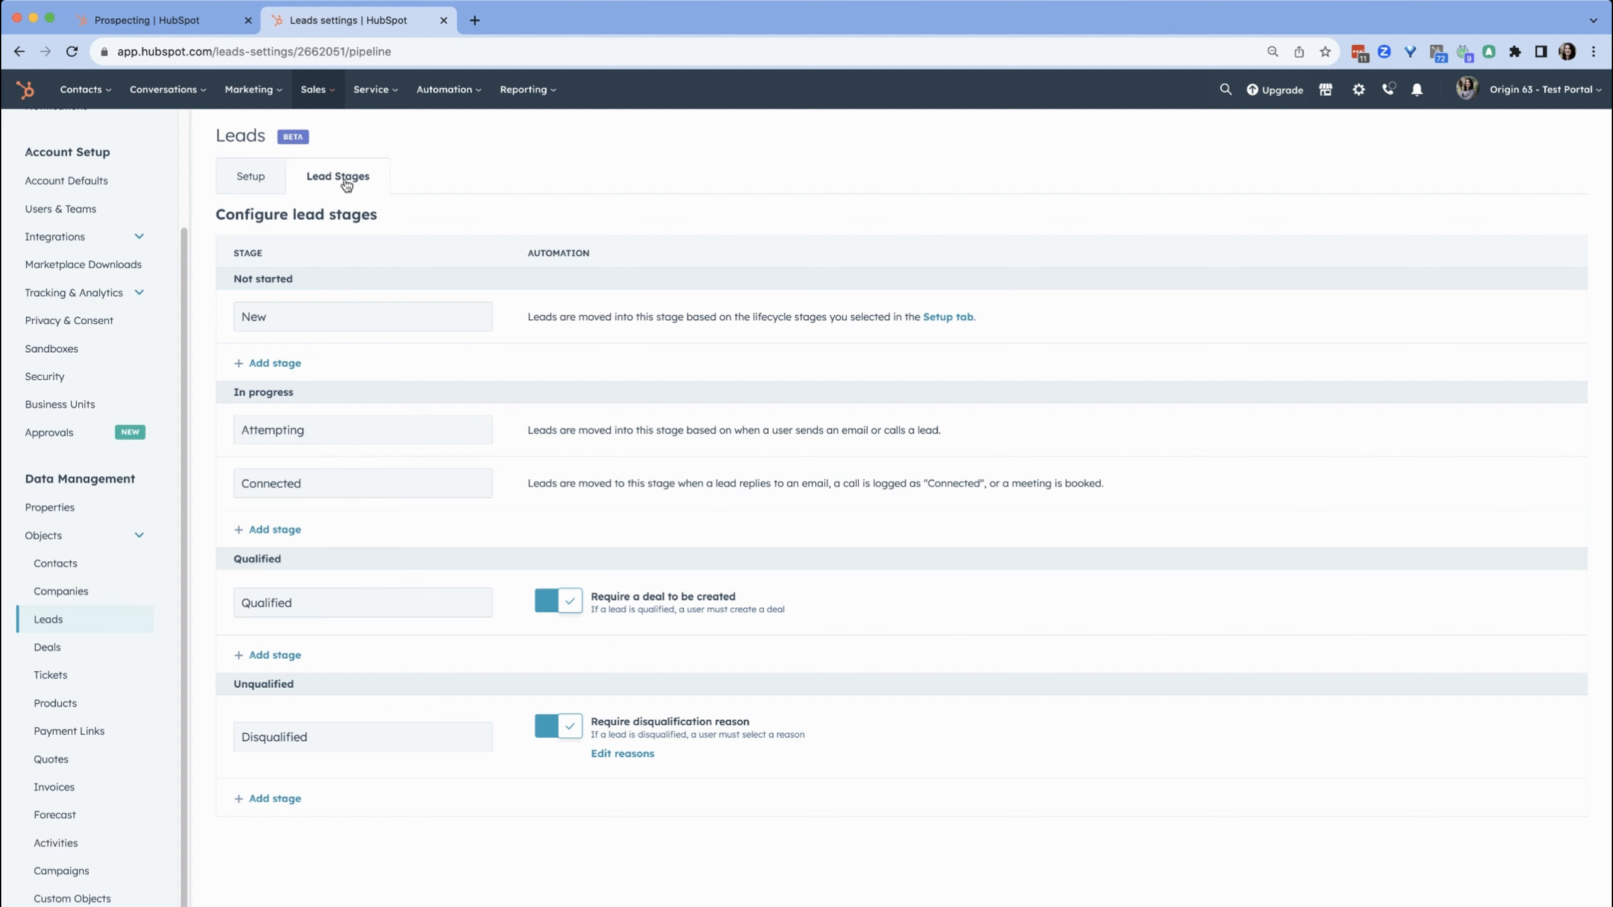
left_click(187, 23)
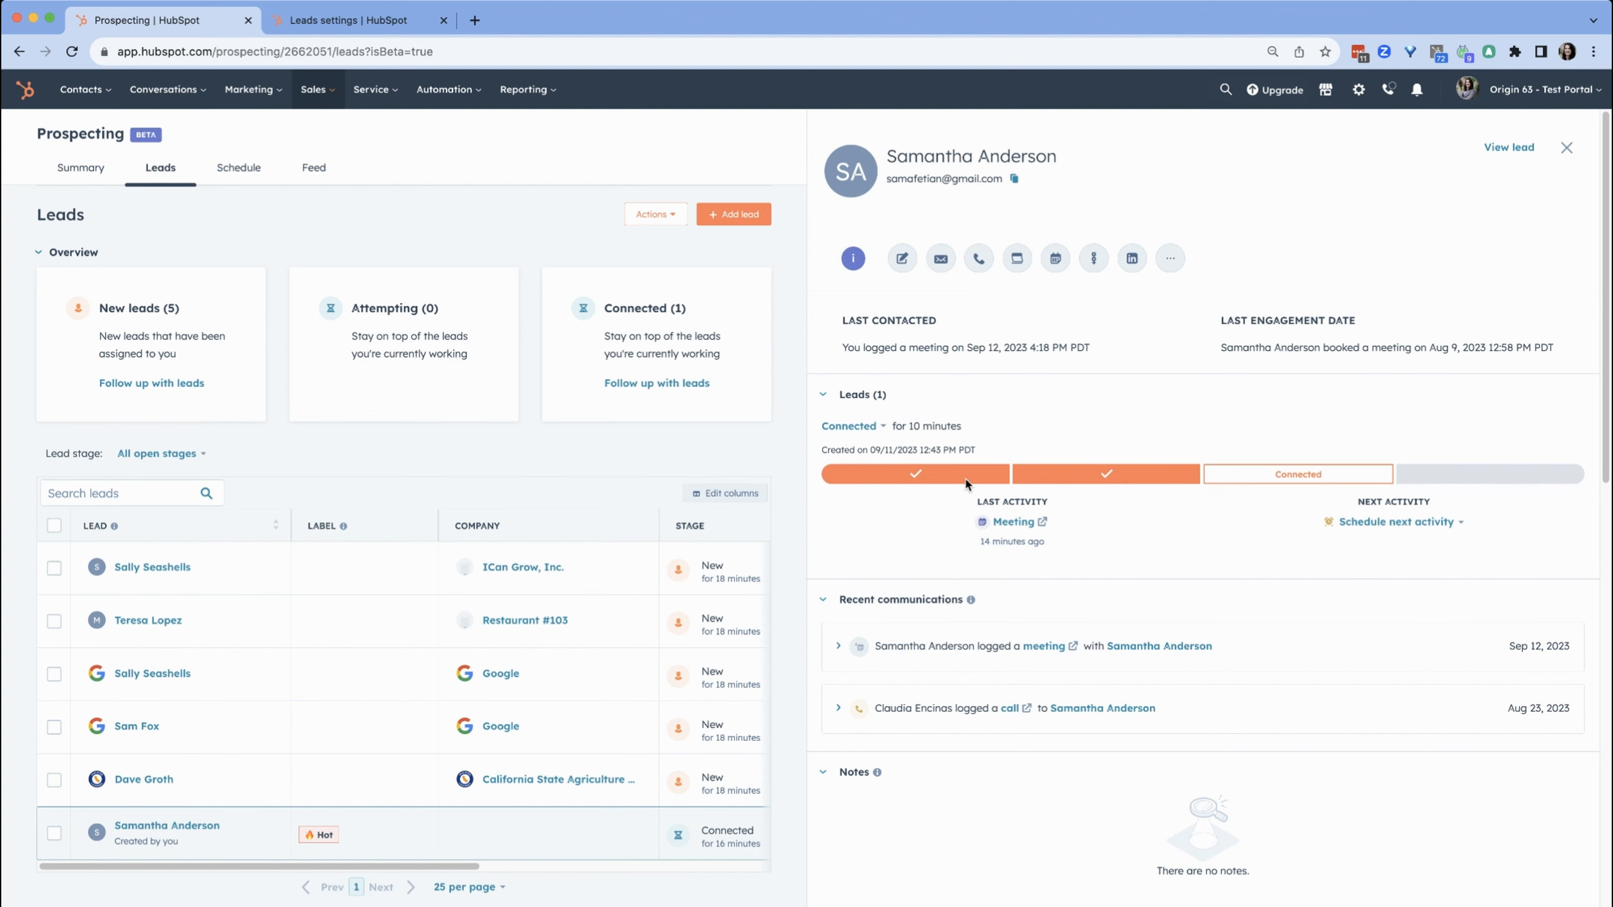
left_click(353, 17)
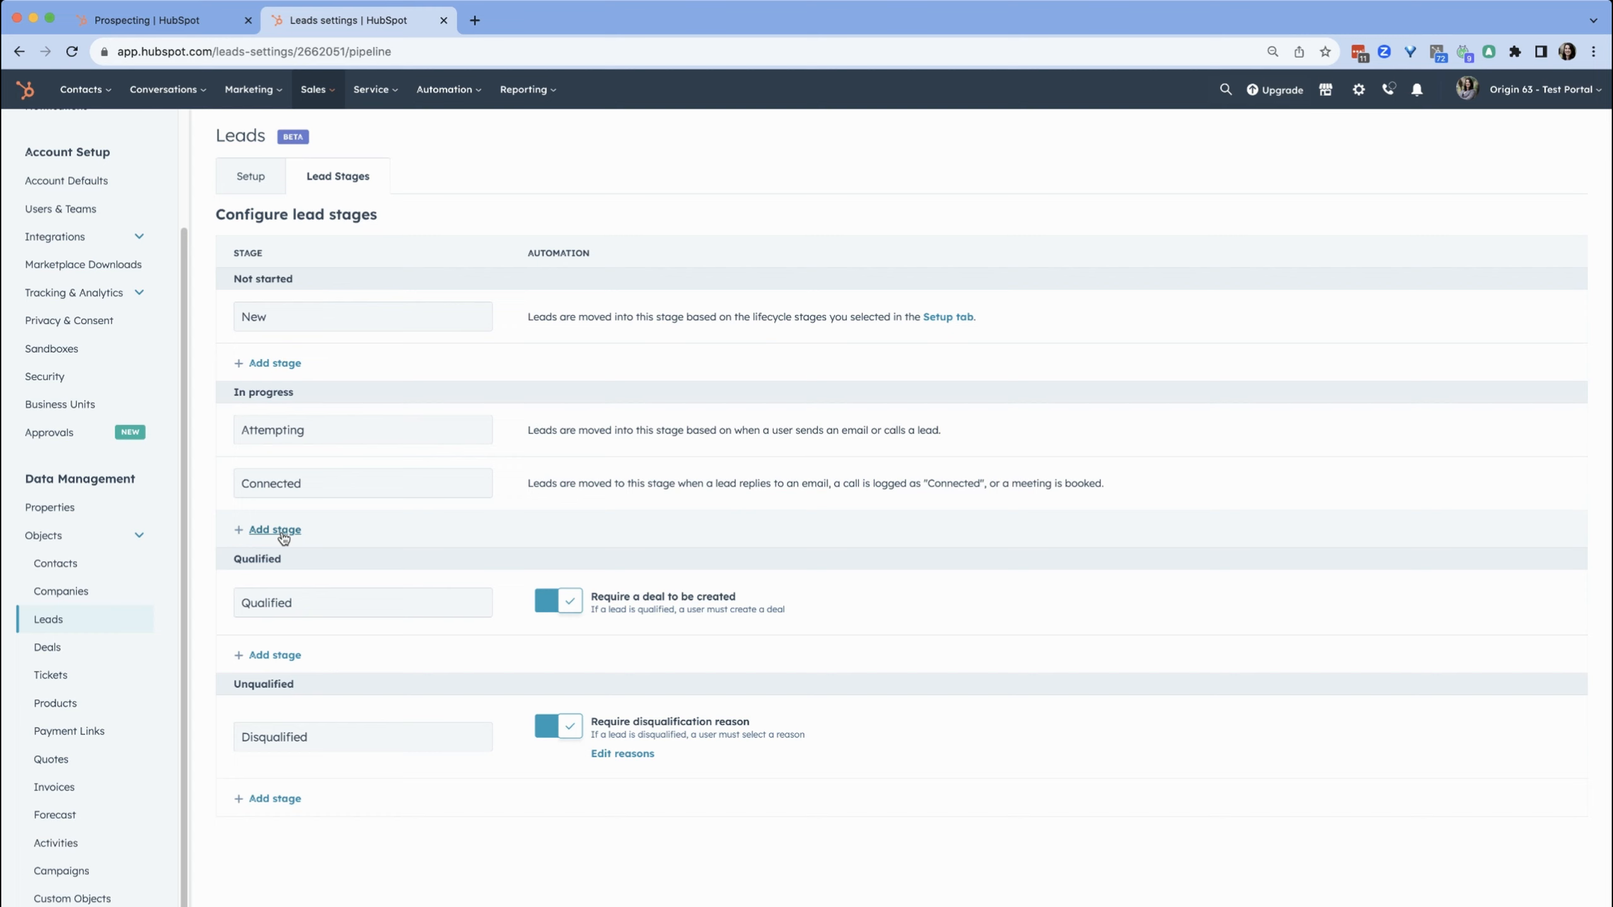
Open the disqualification reasons editor for the Disqualified stage and close it
left_click_drag(319, 482, 236, 482)
left_click(660, 484)
left_click(645, 753)
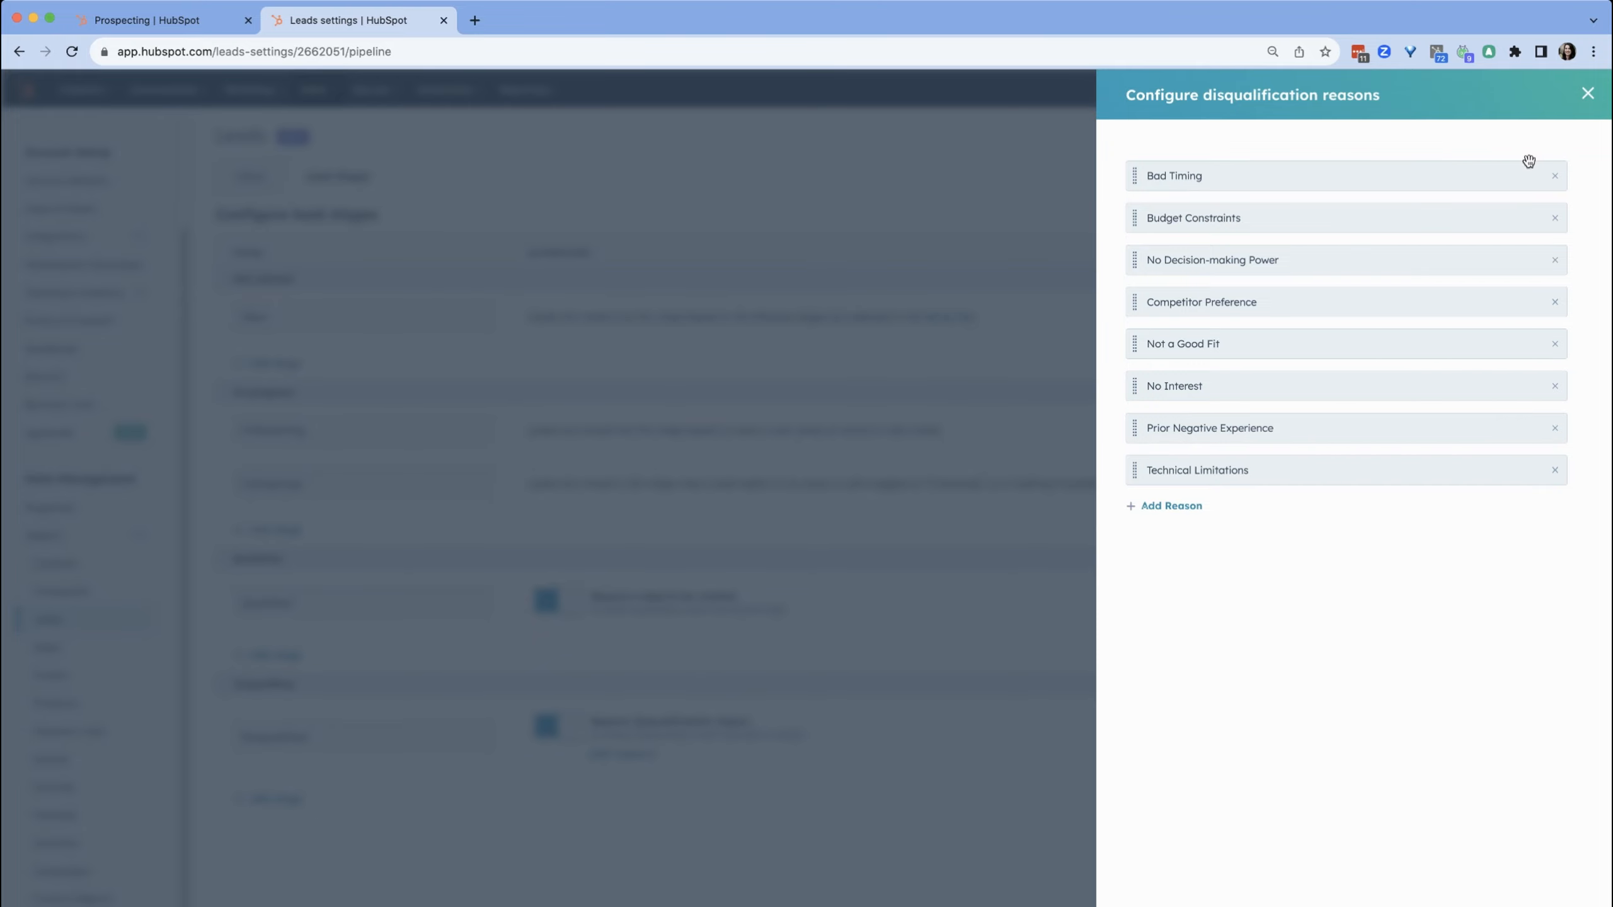
left_click(1588, 93)
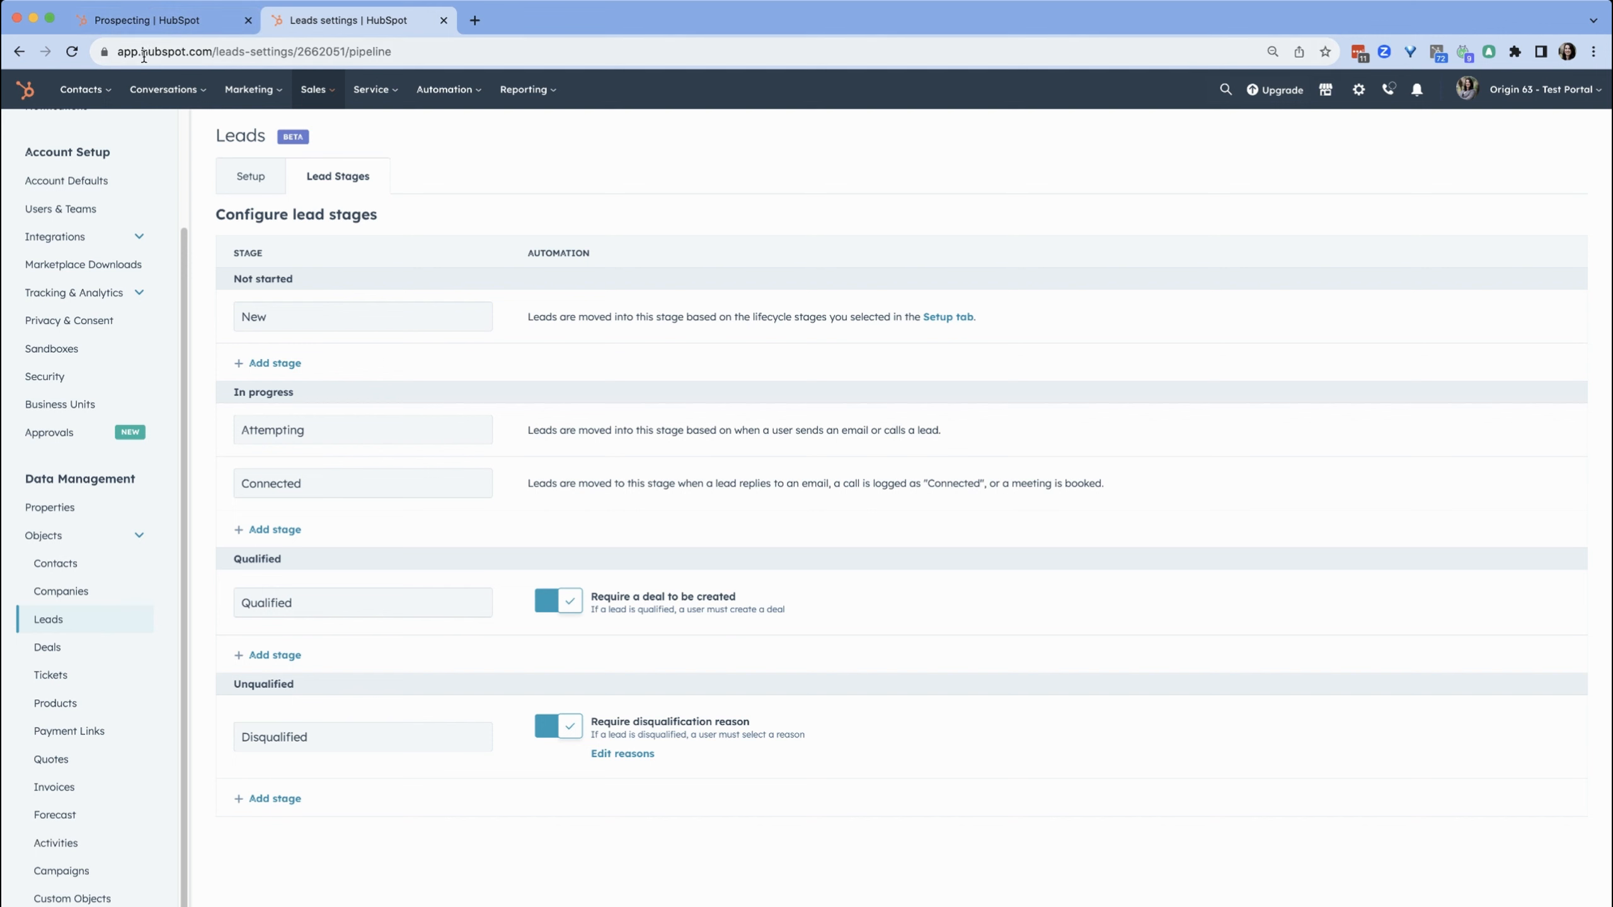
Go to the Contacts list from the Prospecting tab
left_click(153, 26)
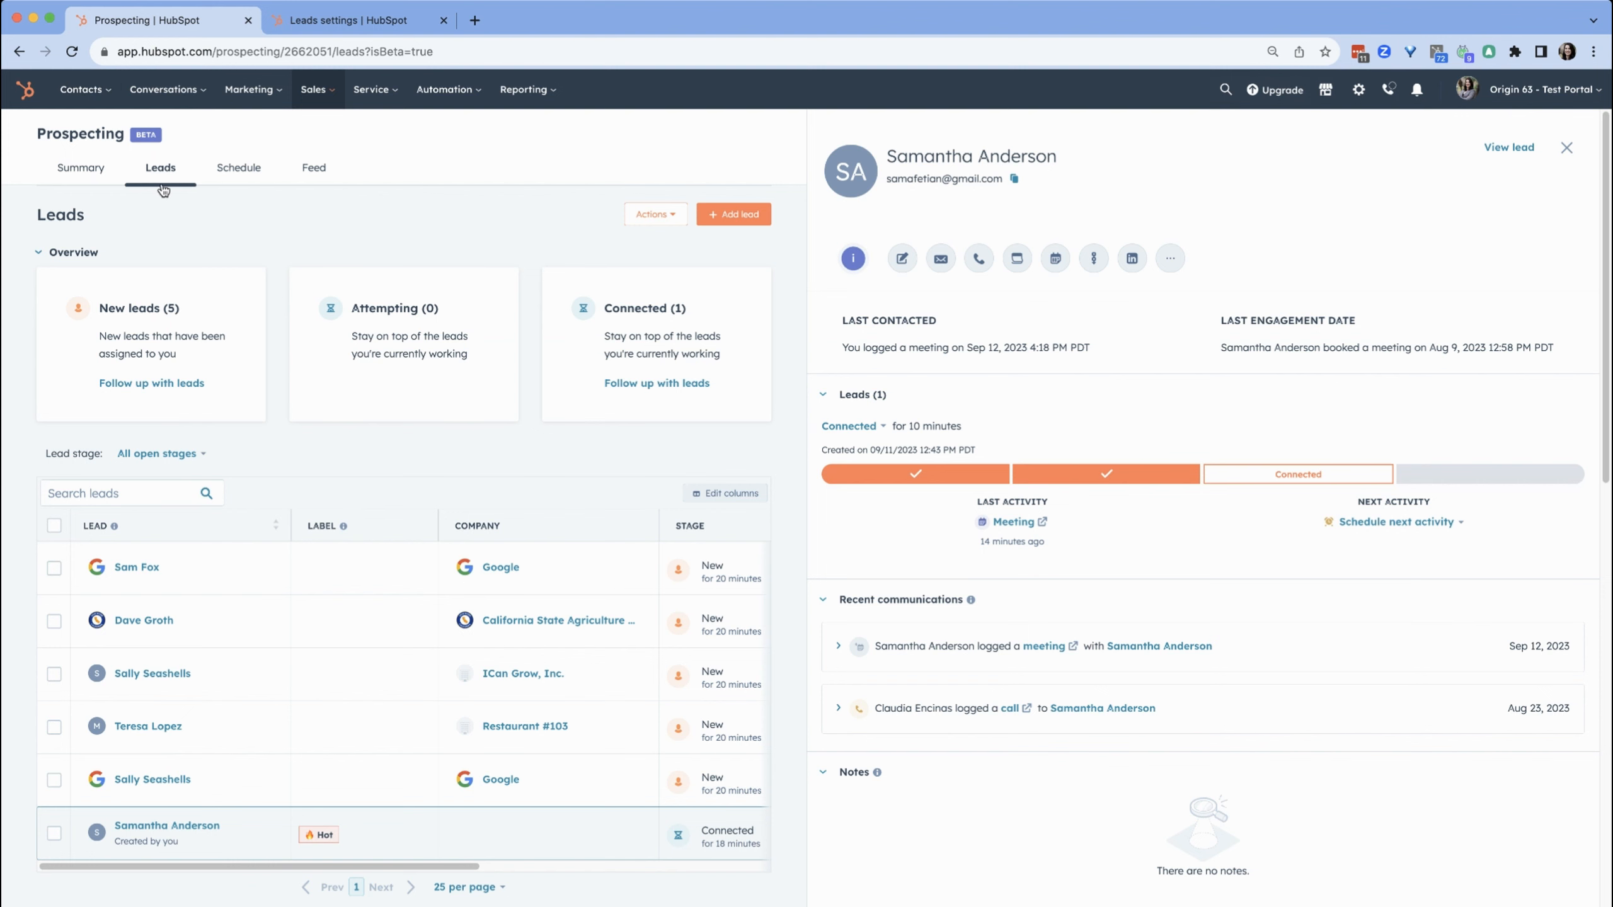
mouse_move(70, 99)
left_click(79, 135)
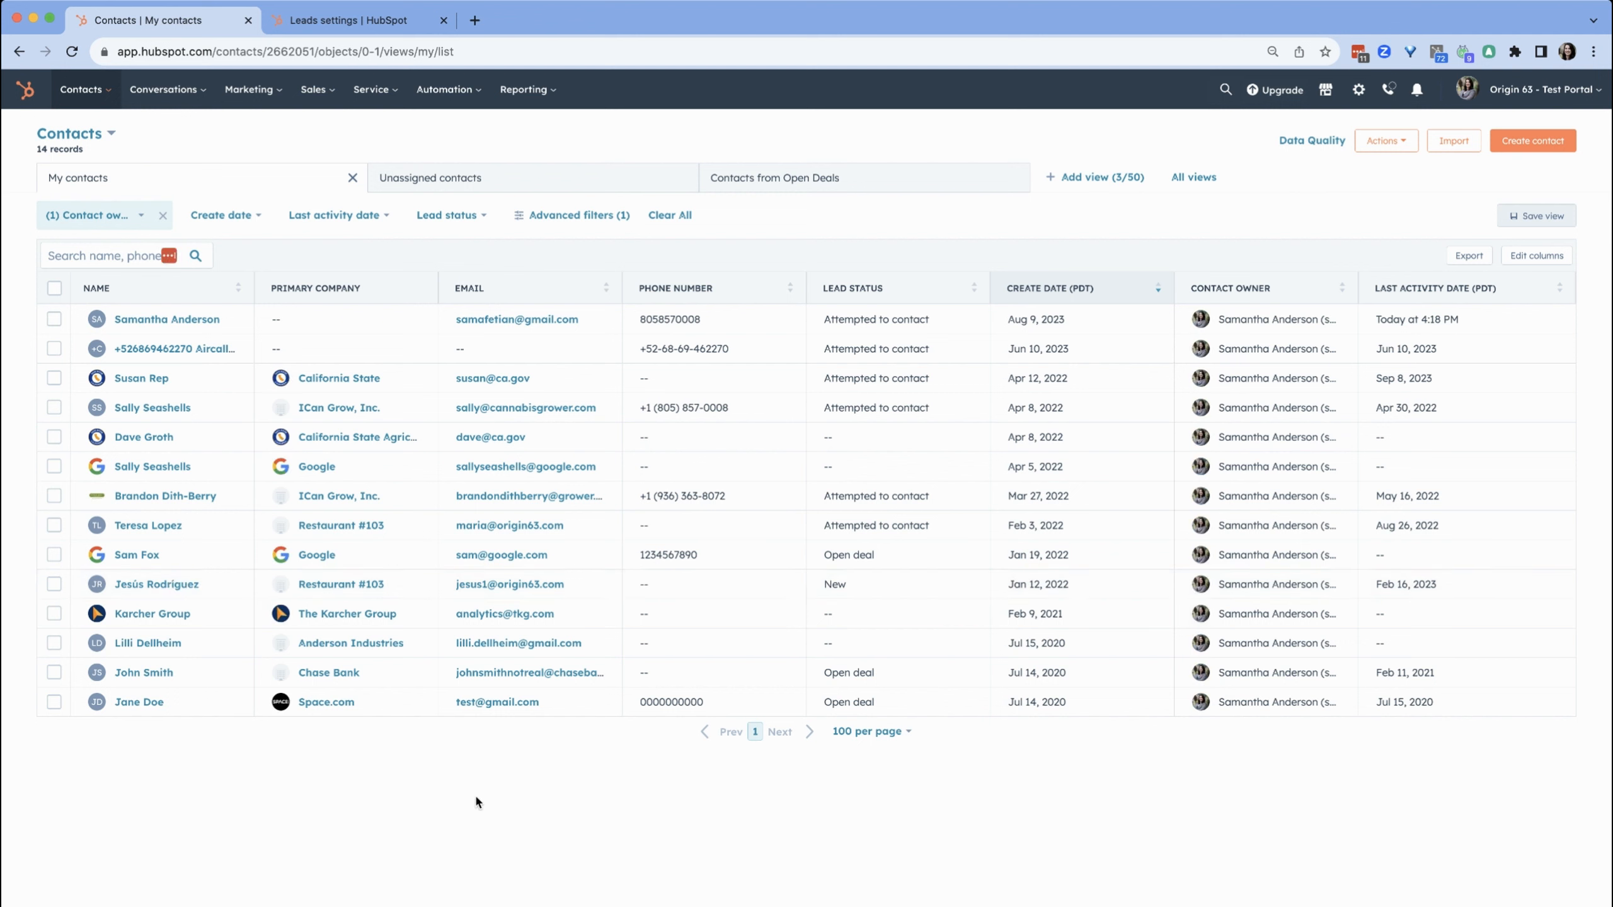
Open Susan Rep's contact record, review its Actions menu, and return to Contacts
left_click(133, 378)
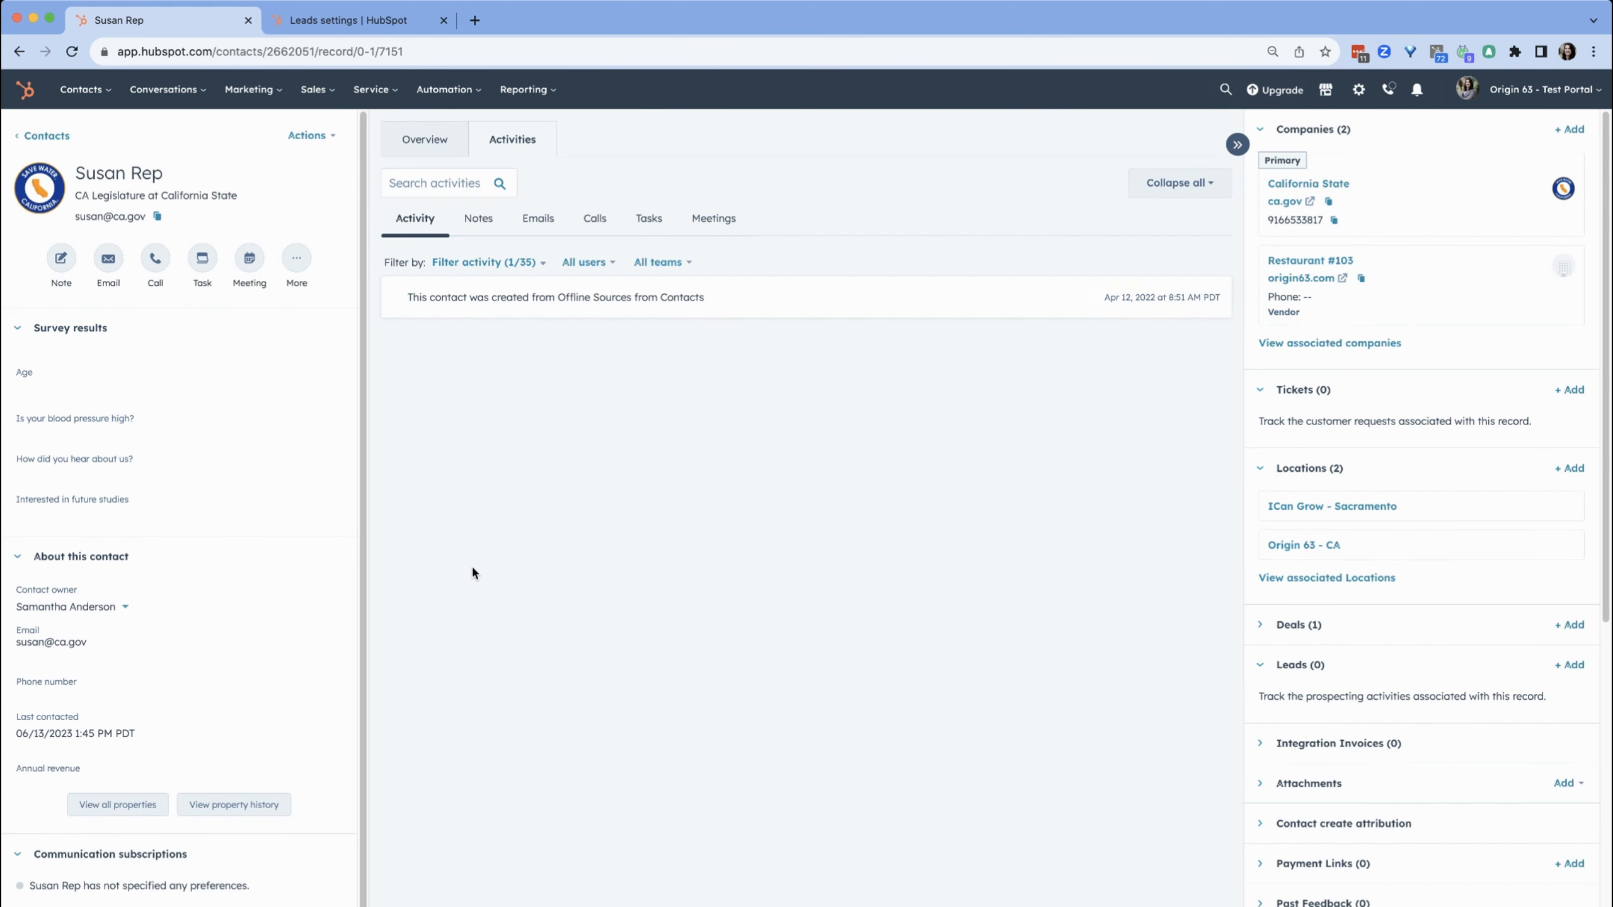
left_click(311, 134)
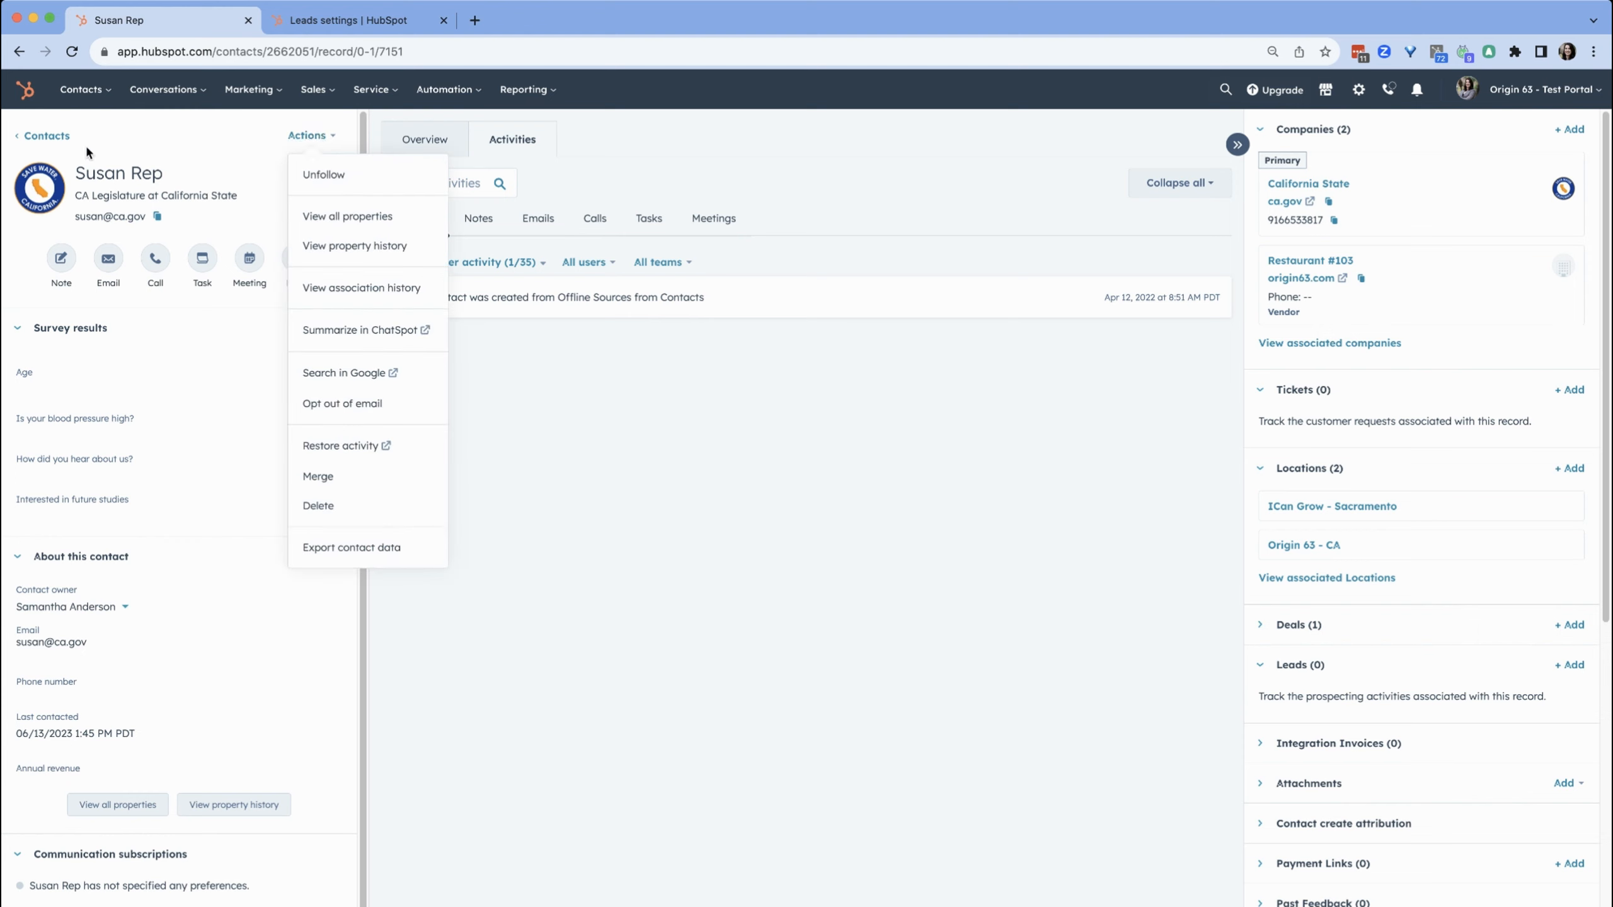
left_click(50, 136)
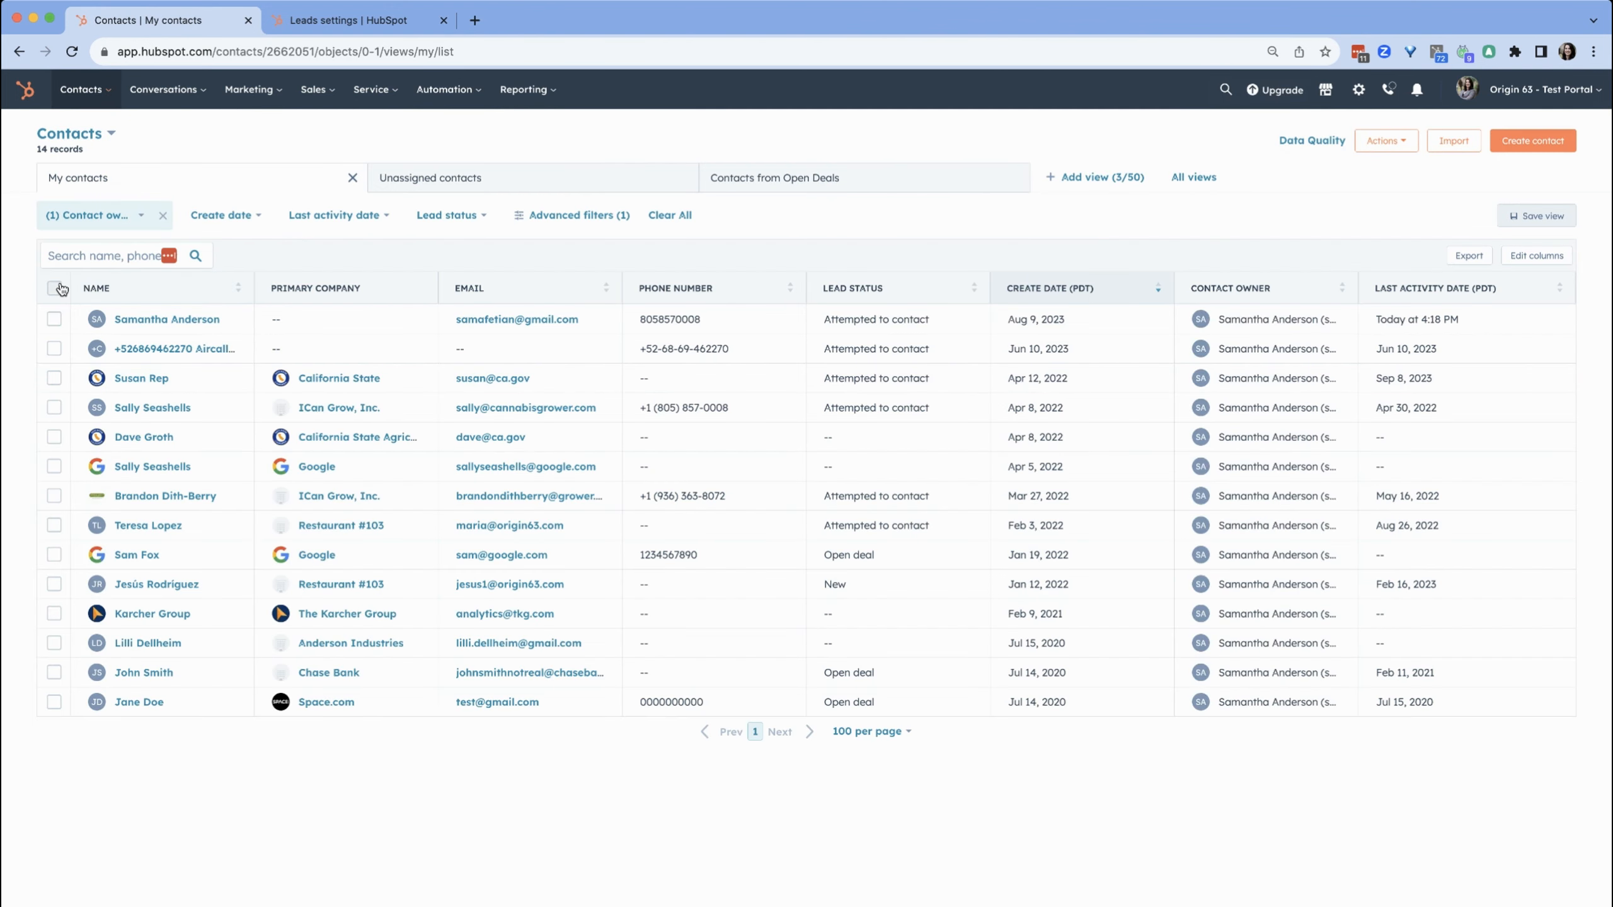
Select all contacts and create leads for them in the New (Lead pipeline) stage
left_click(55, 290)
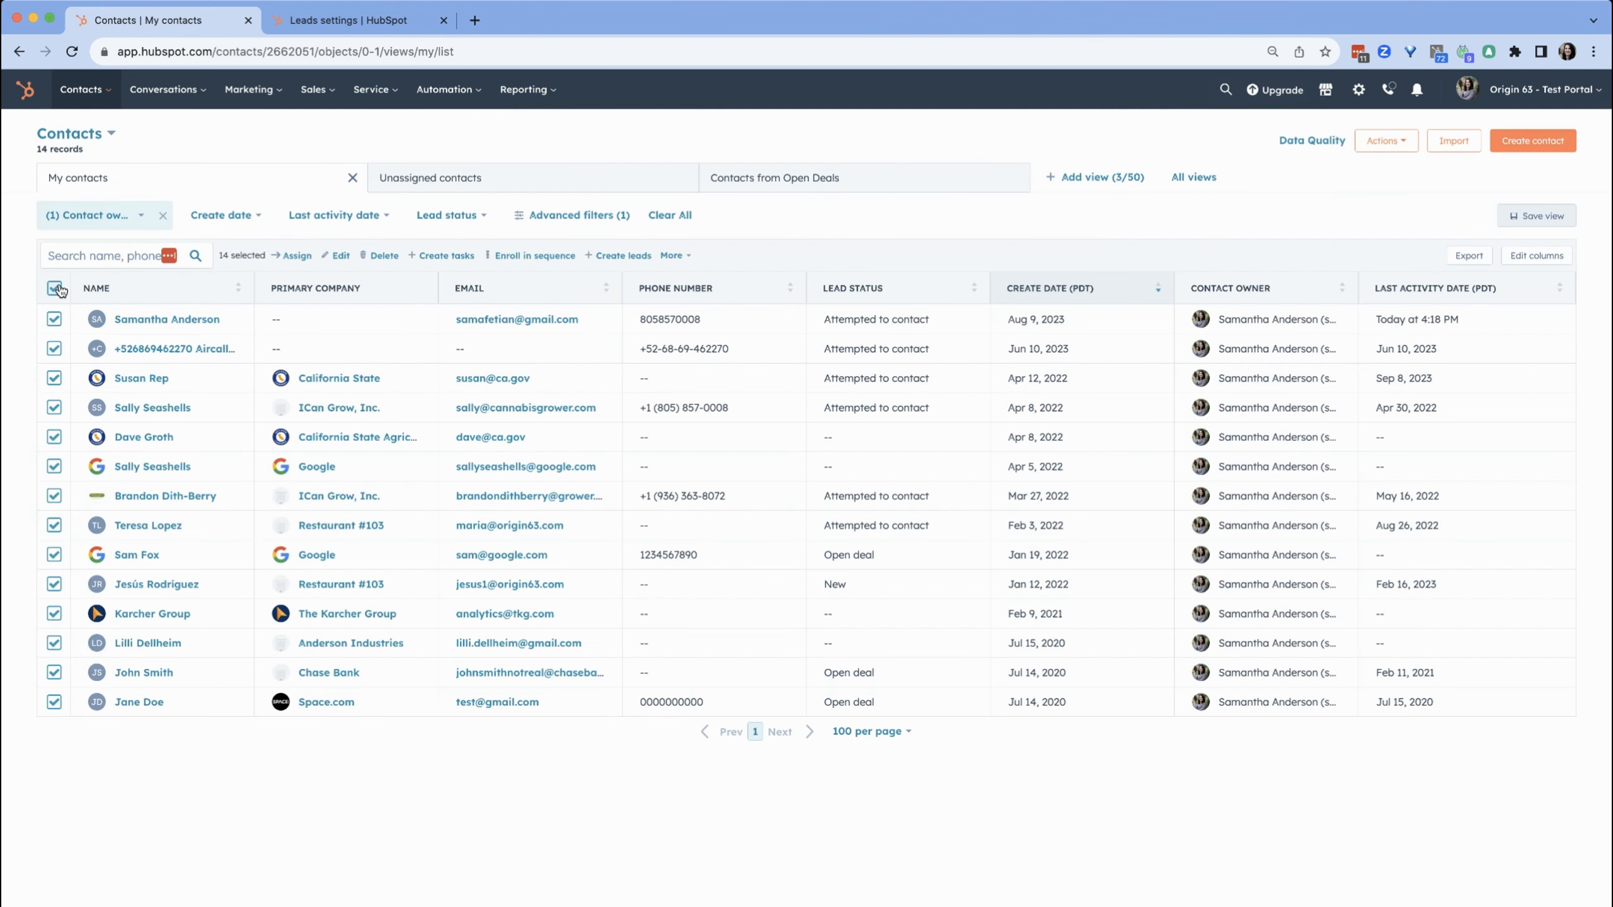
left_click(626, 256)
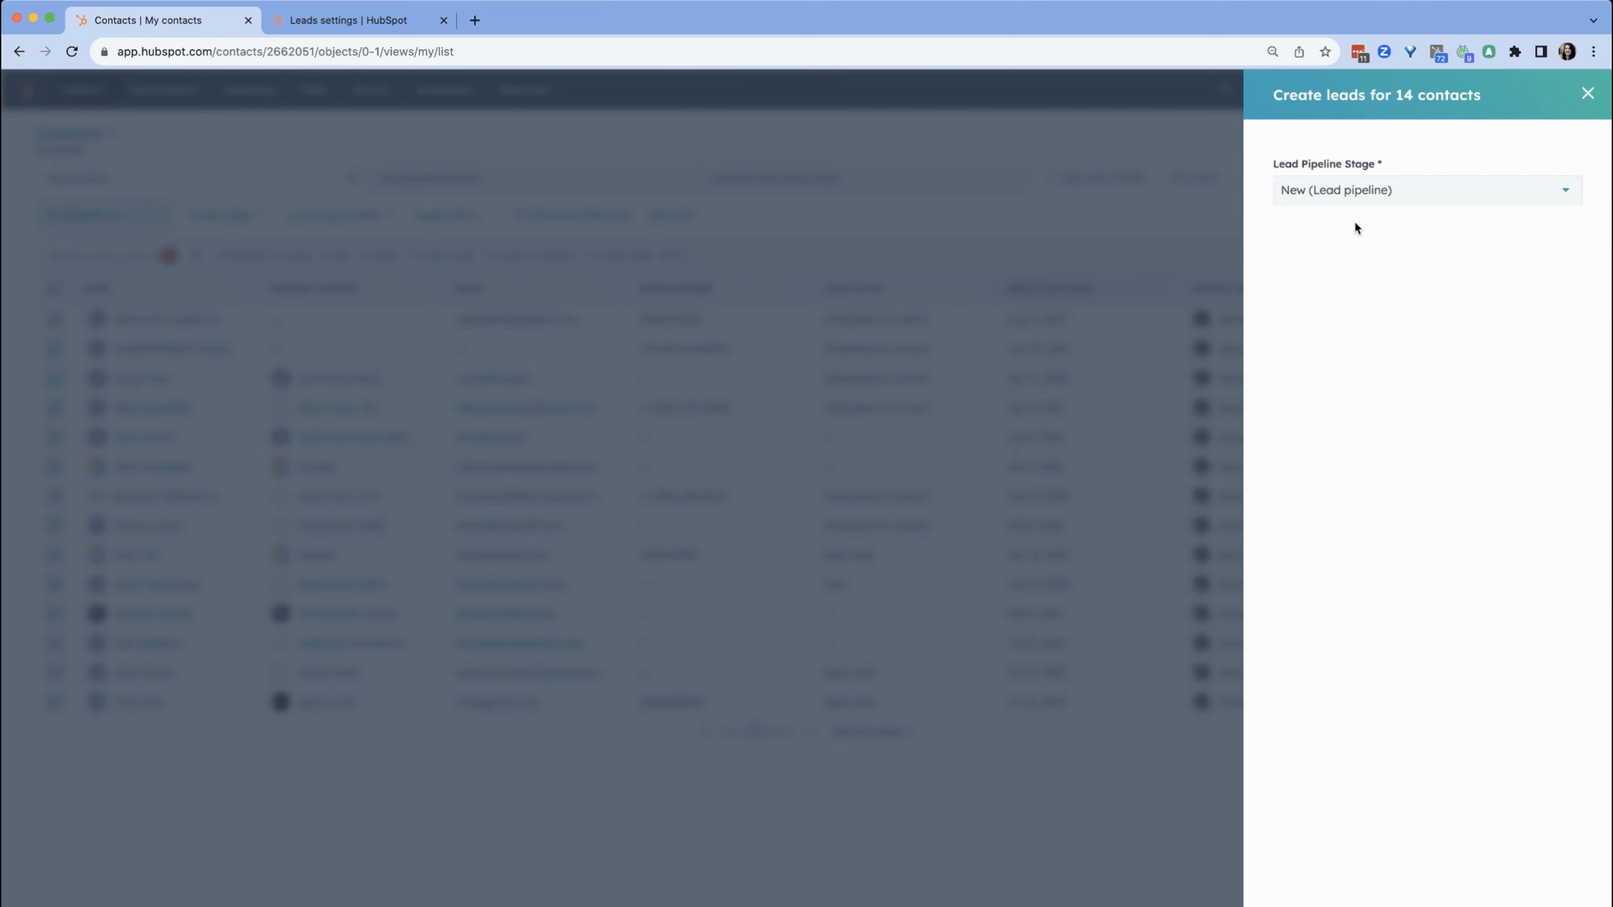
left_click(1334, 192)
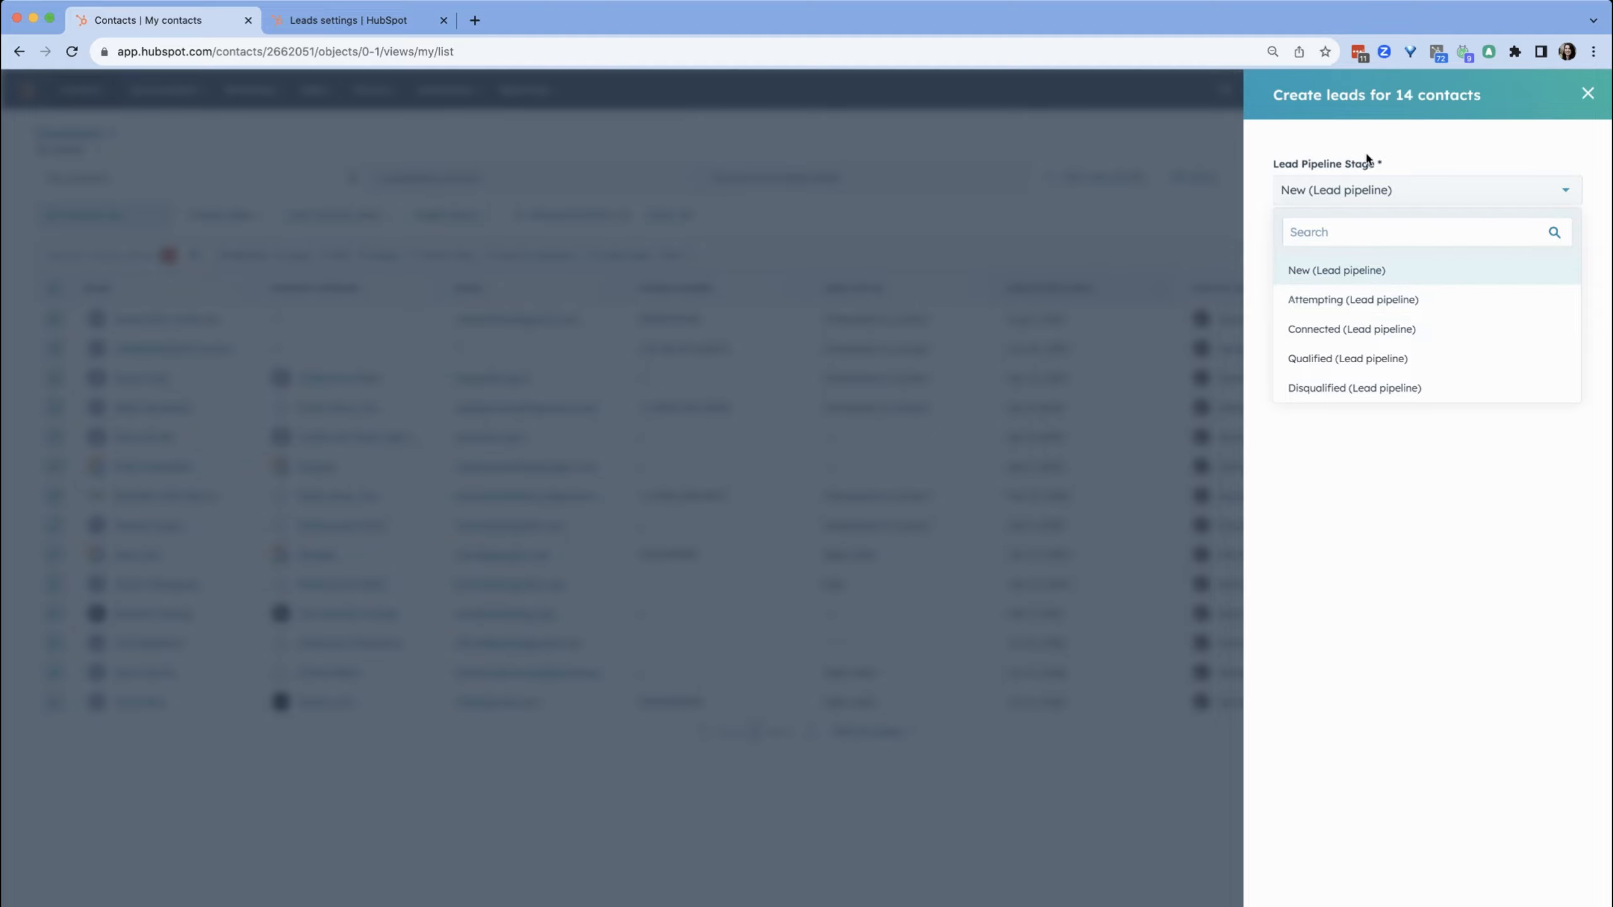
left_click(1400, 156)
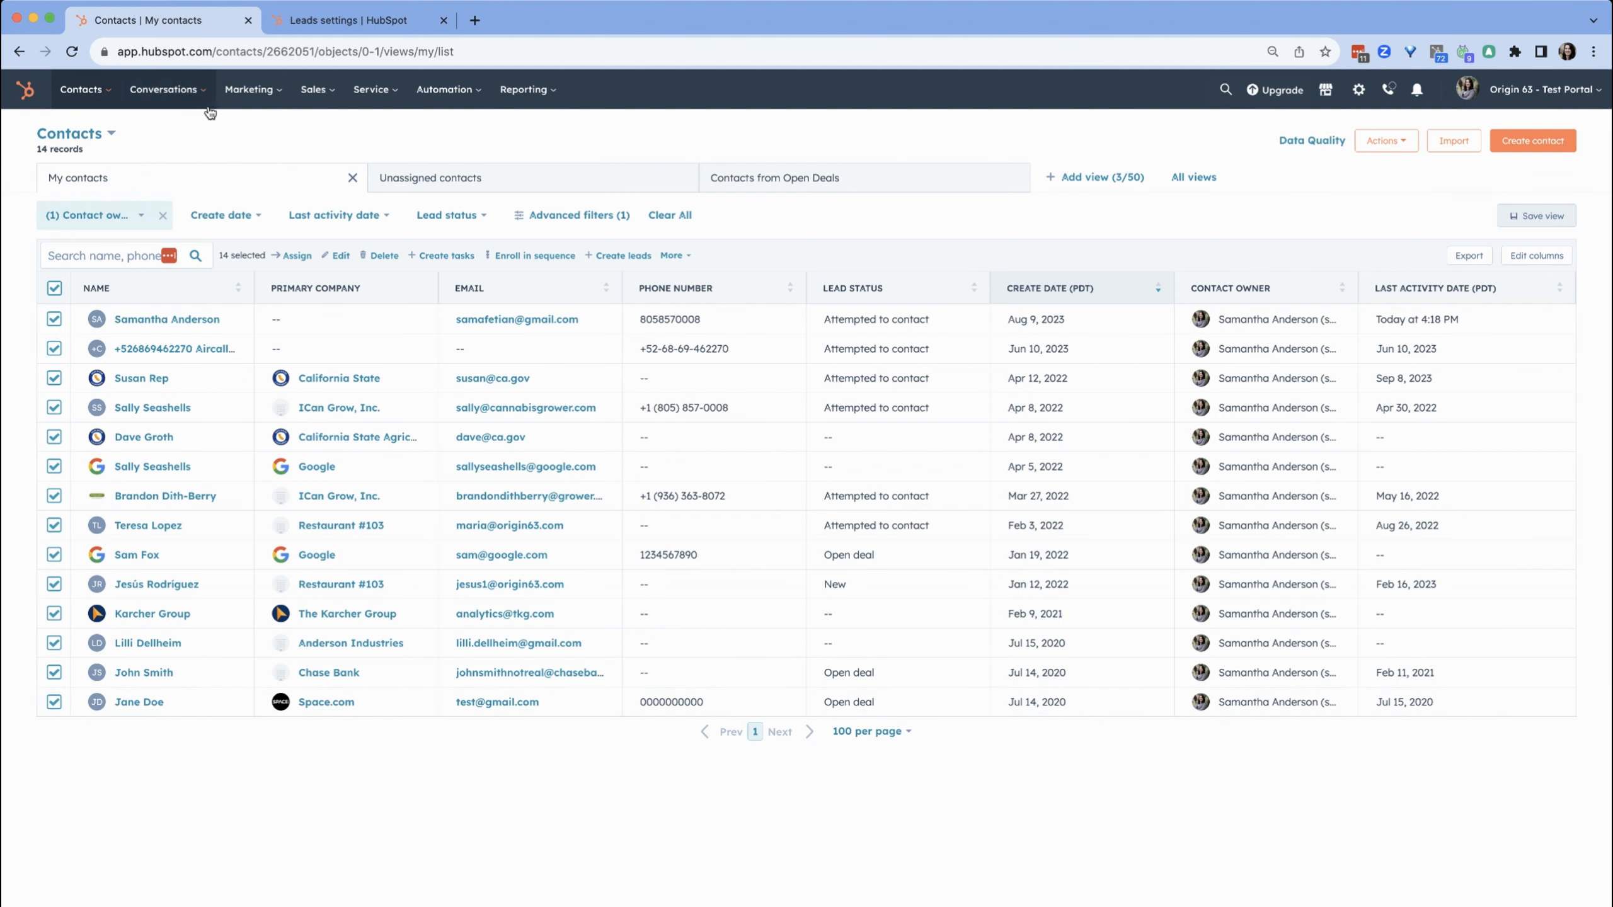
Go to the Prospecting workspace and open the new leads follow-up queue
left_click(334, 26)
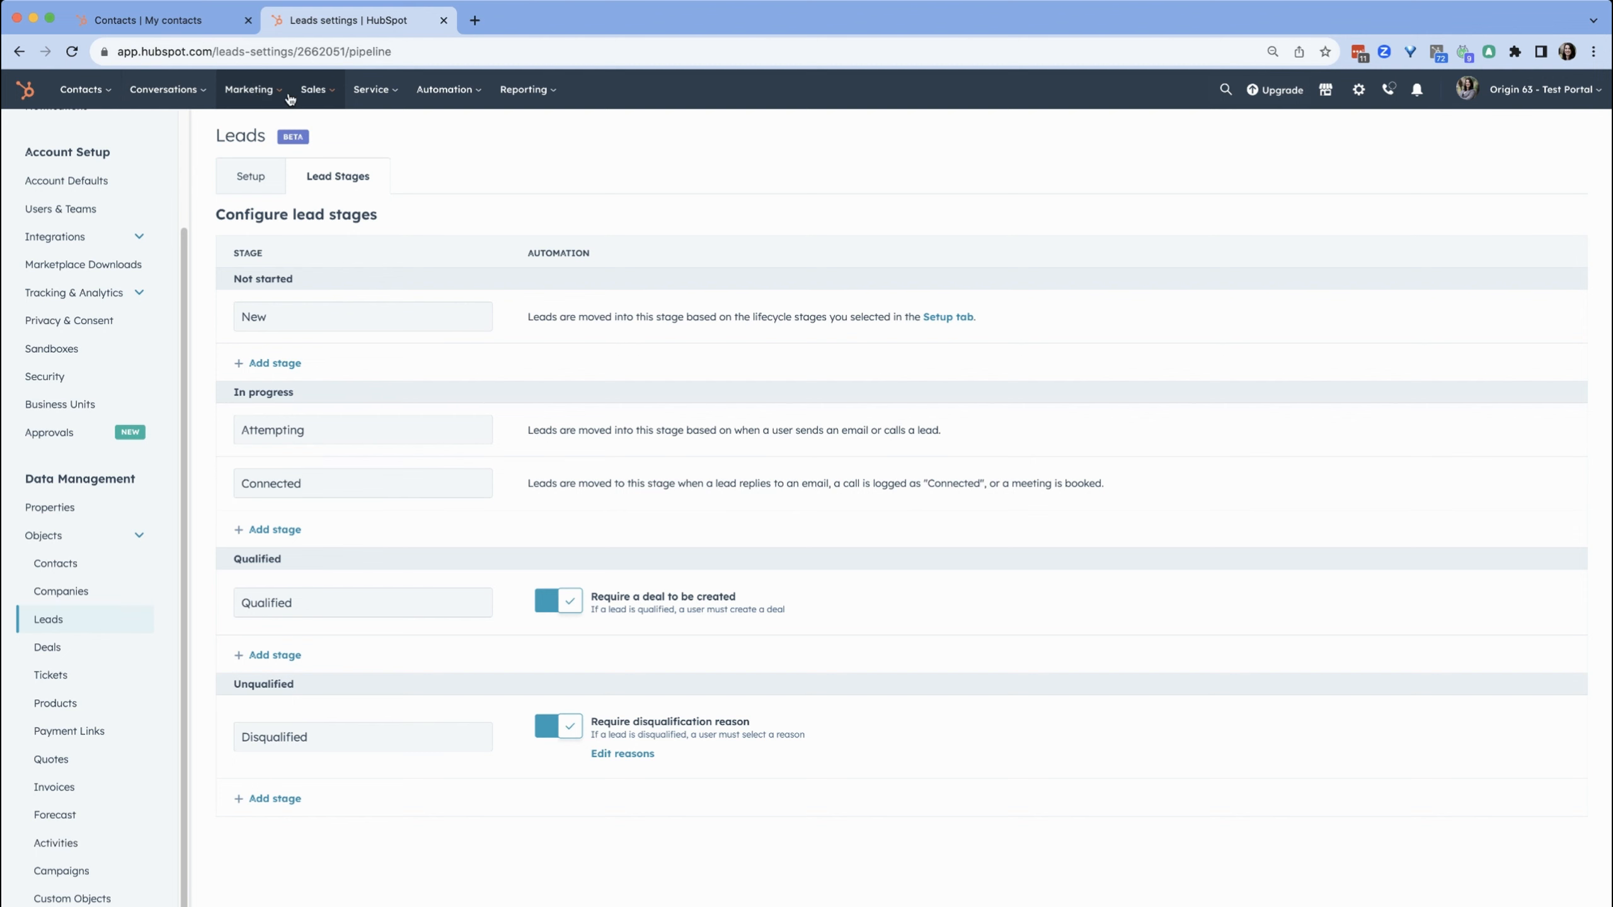
left_click(313, 89)
left_click(332, 136)
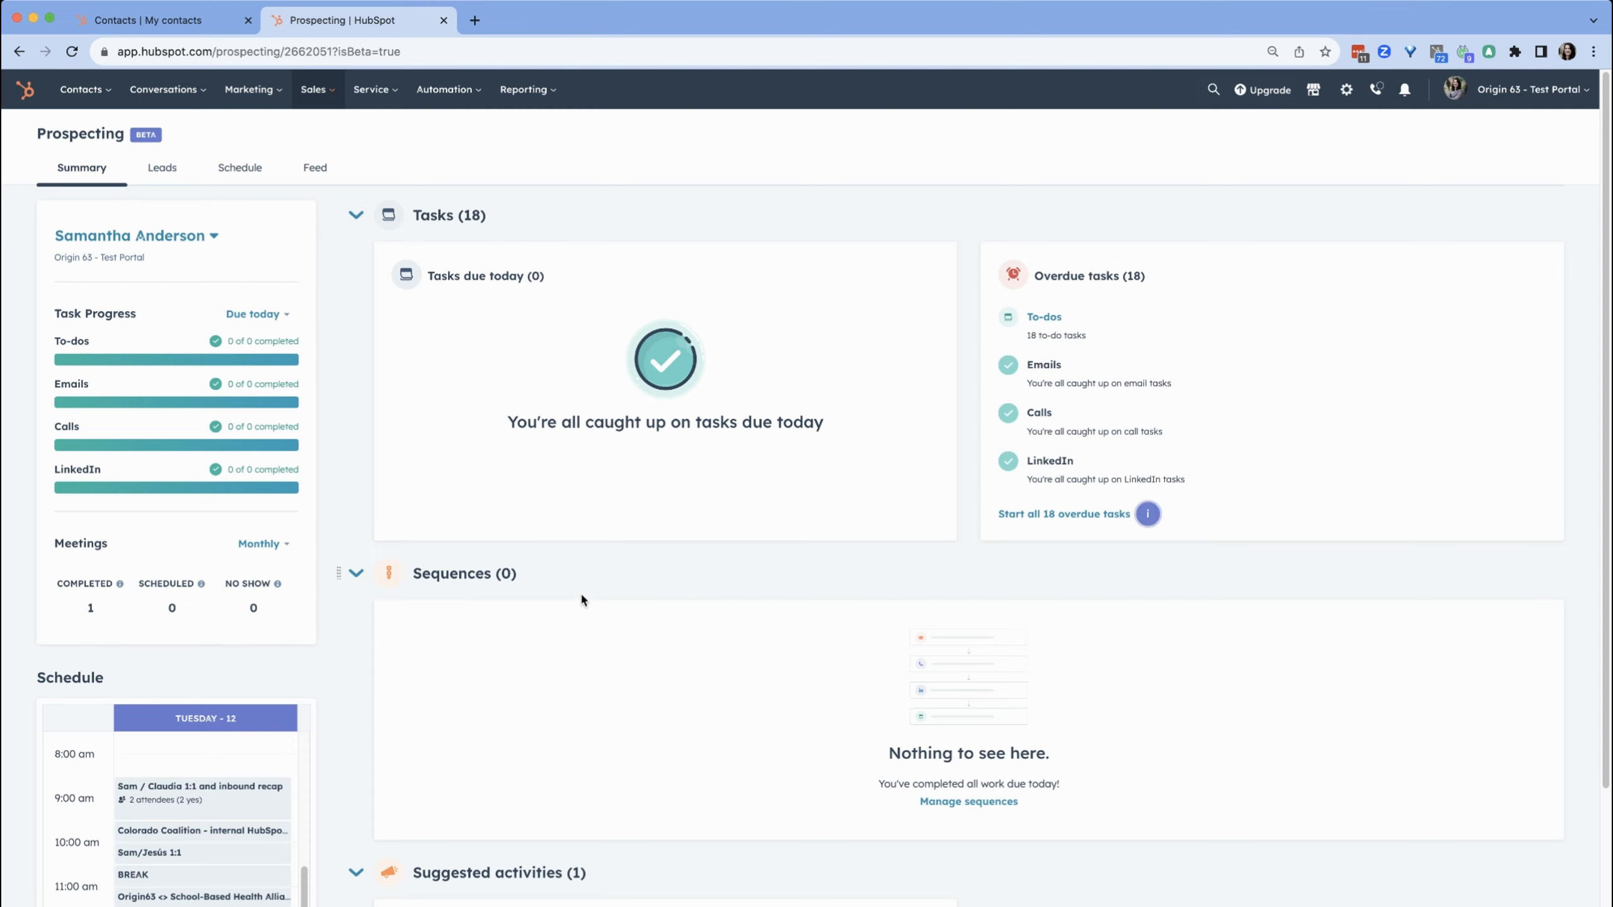
scroll(583, 602, "down", 6)
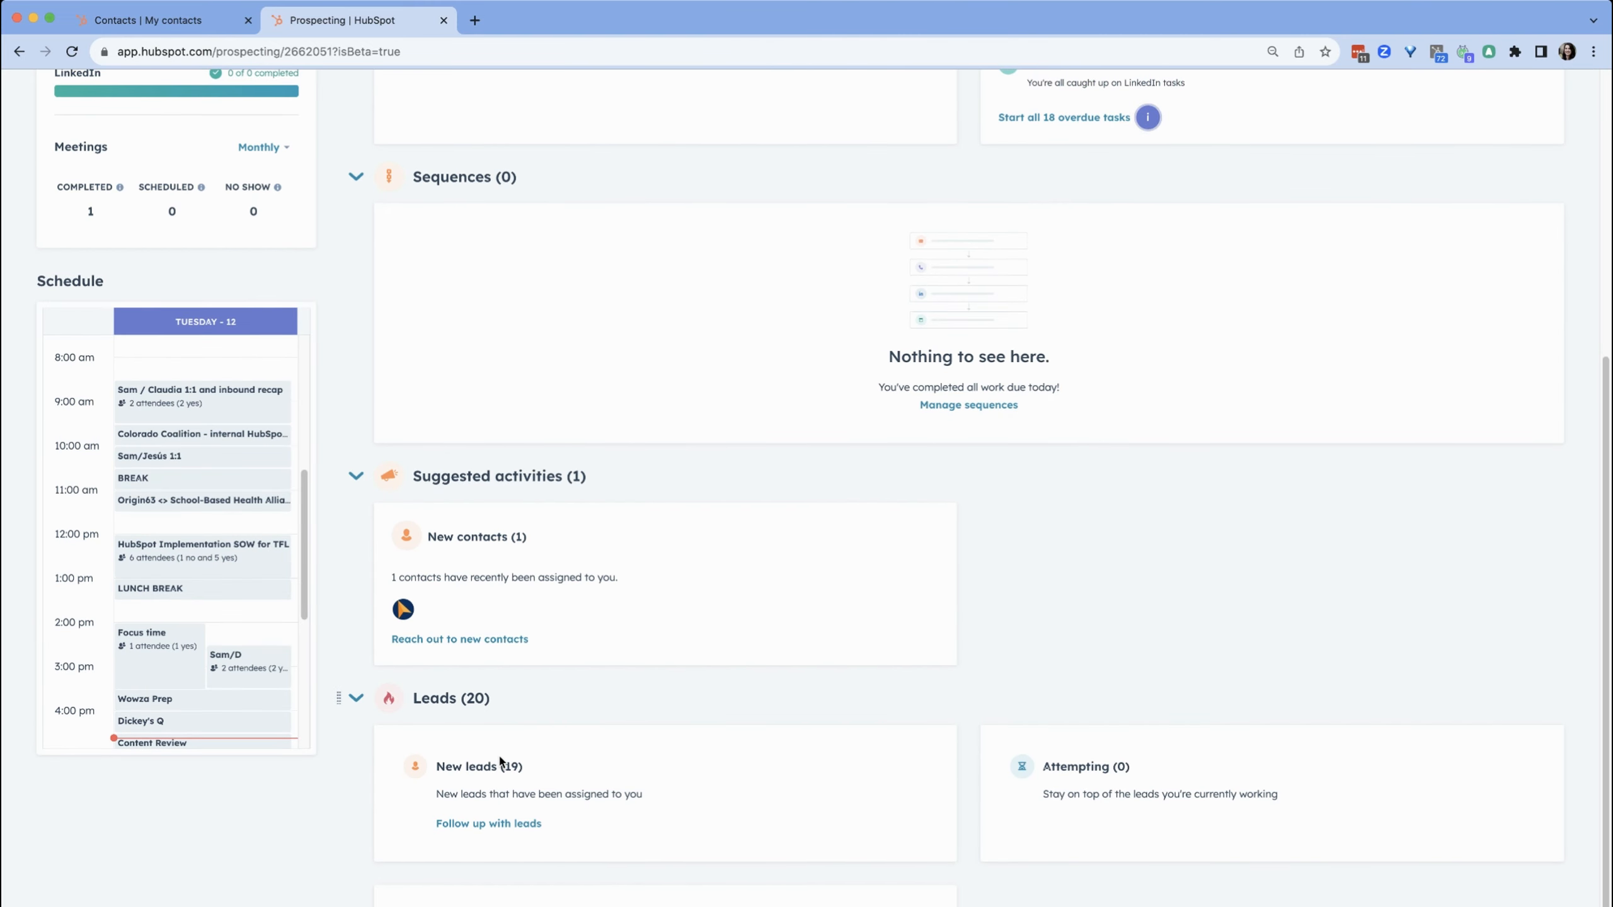
left_click(514, 824)
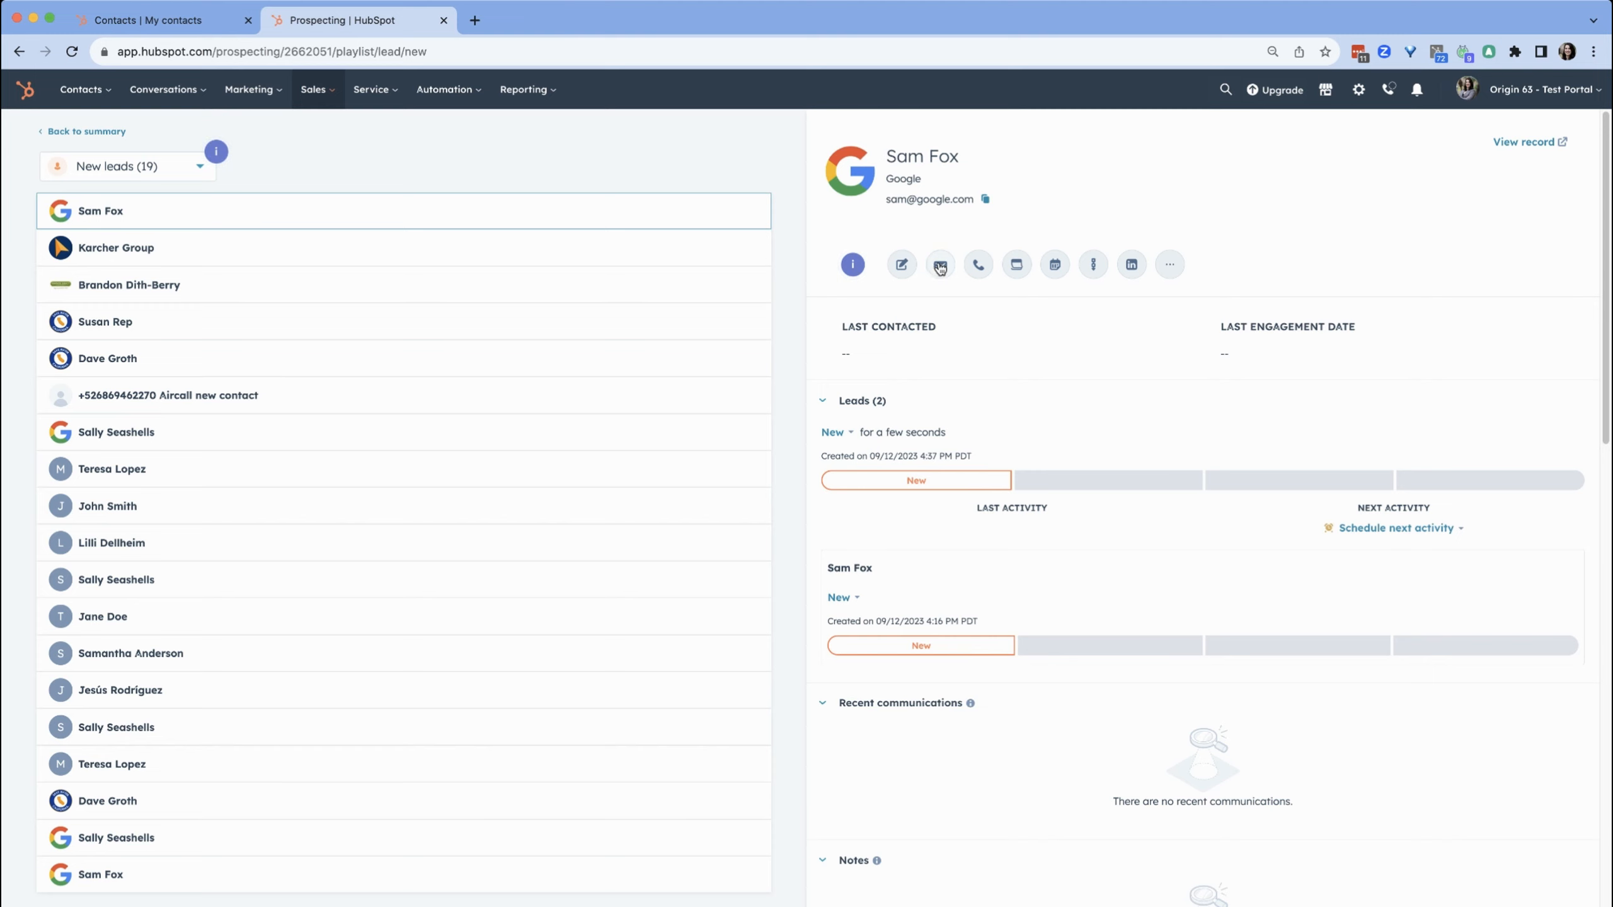
Open a contact from the new leads queue and review its leads, stage progress and recent communications, expanding the logged meeting
left_click(208, 655)
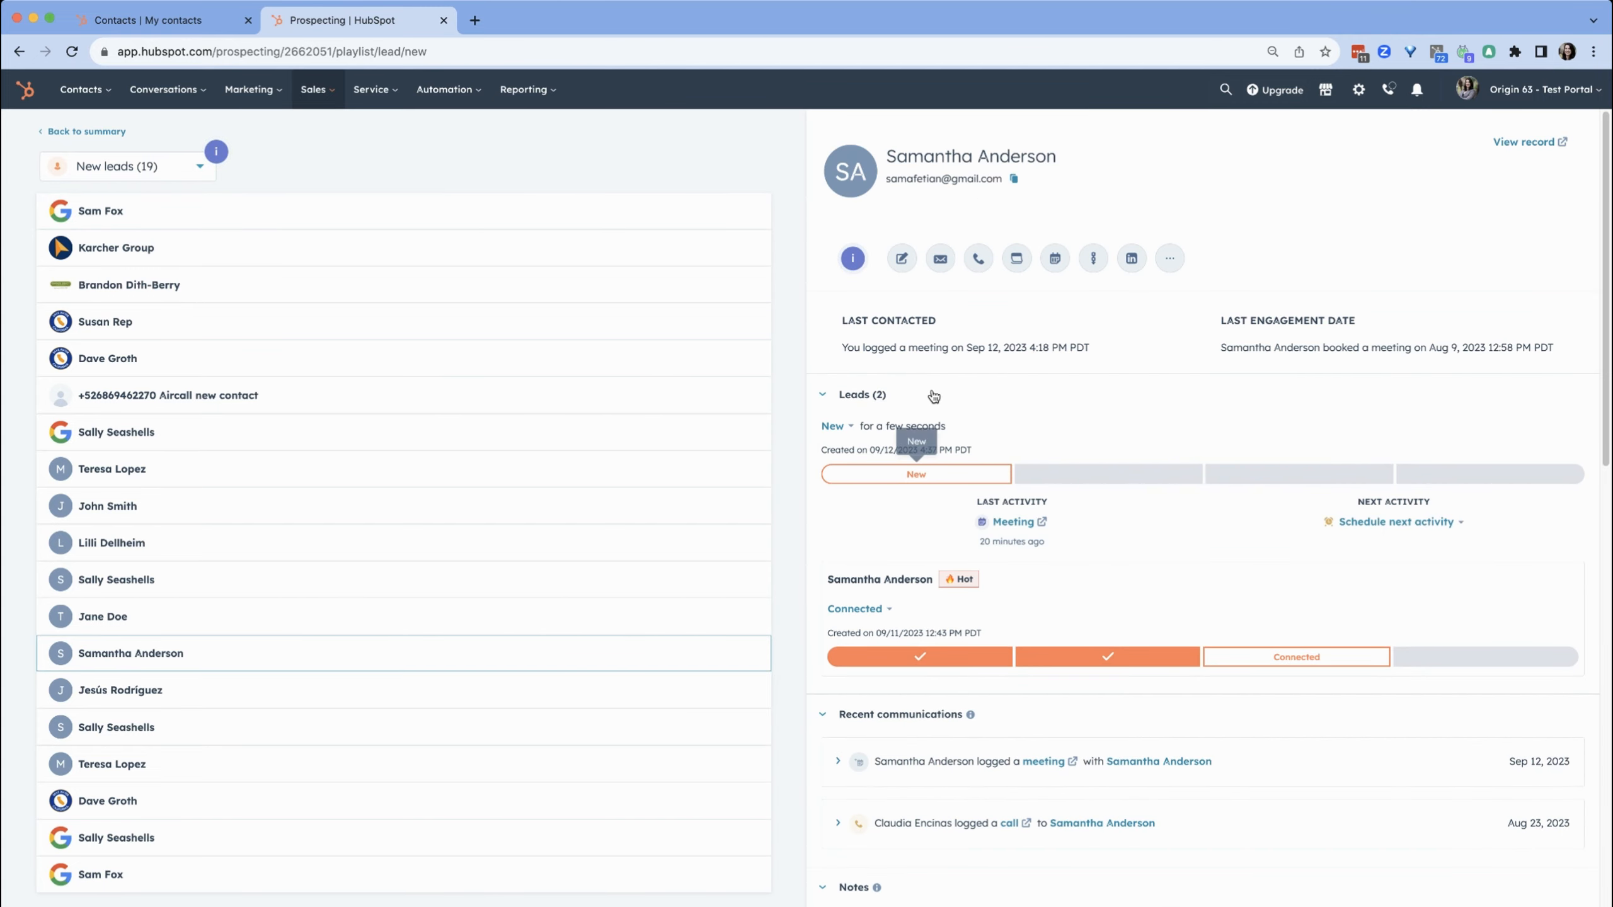
scroll(920, 521, "down", 4)
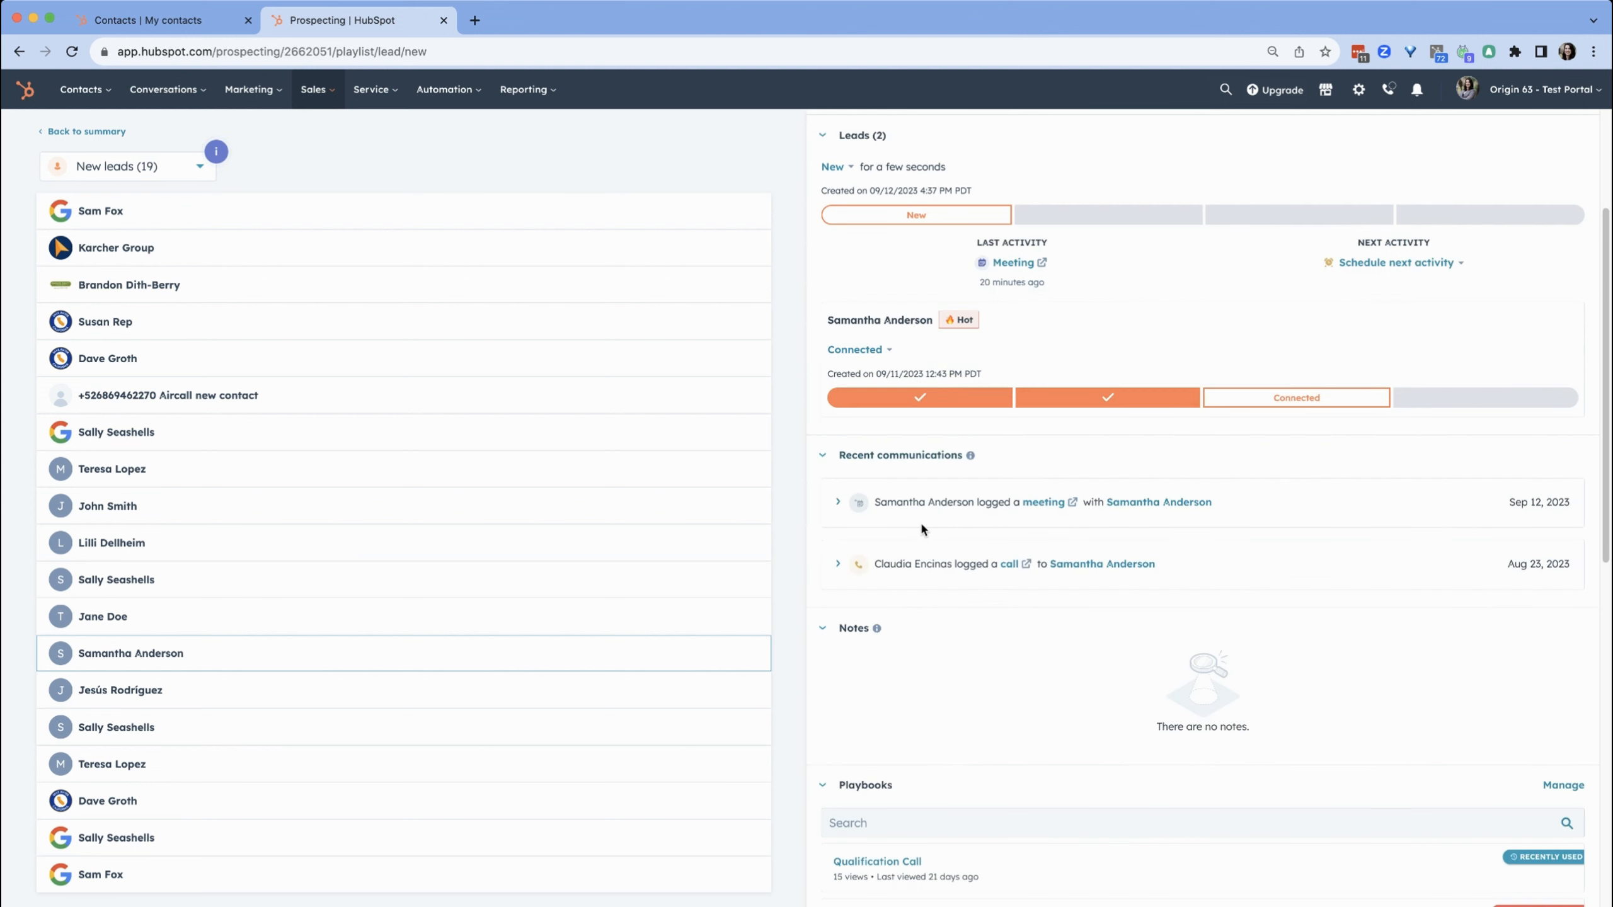
scroll(920, 521, "up", 2)
scroll(921, 527, "up", 3)
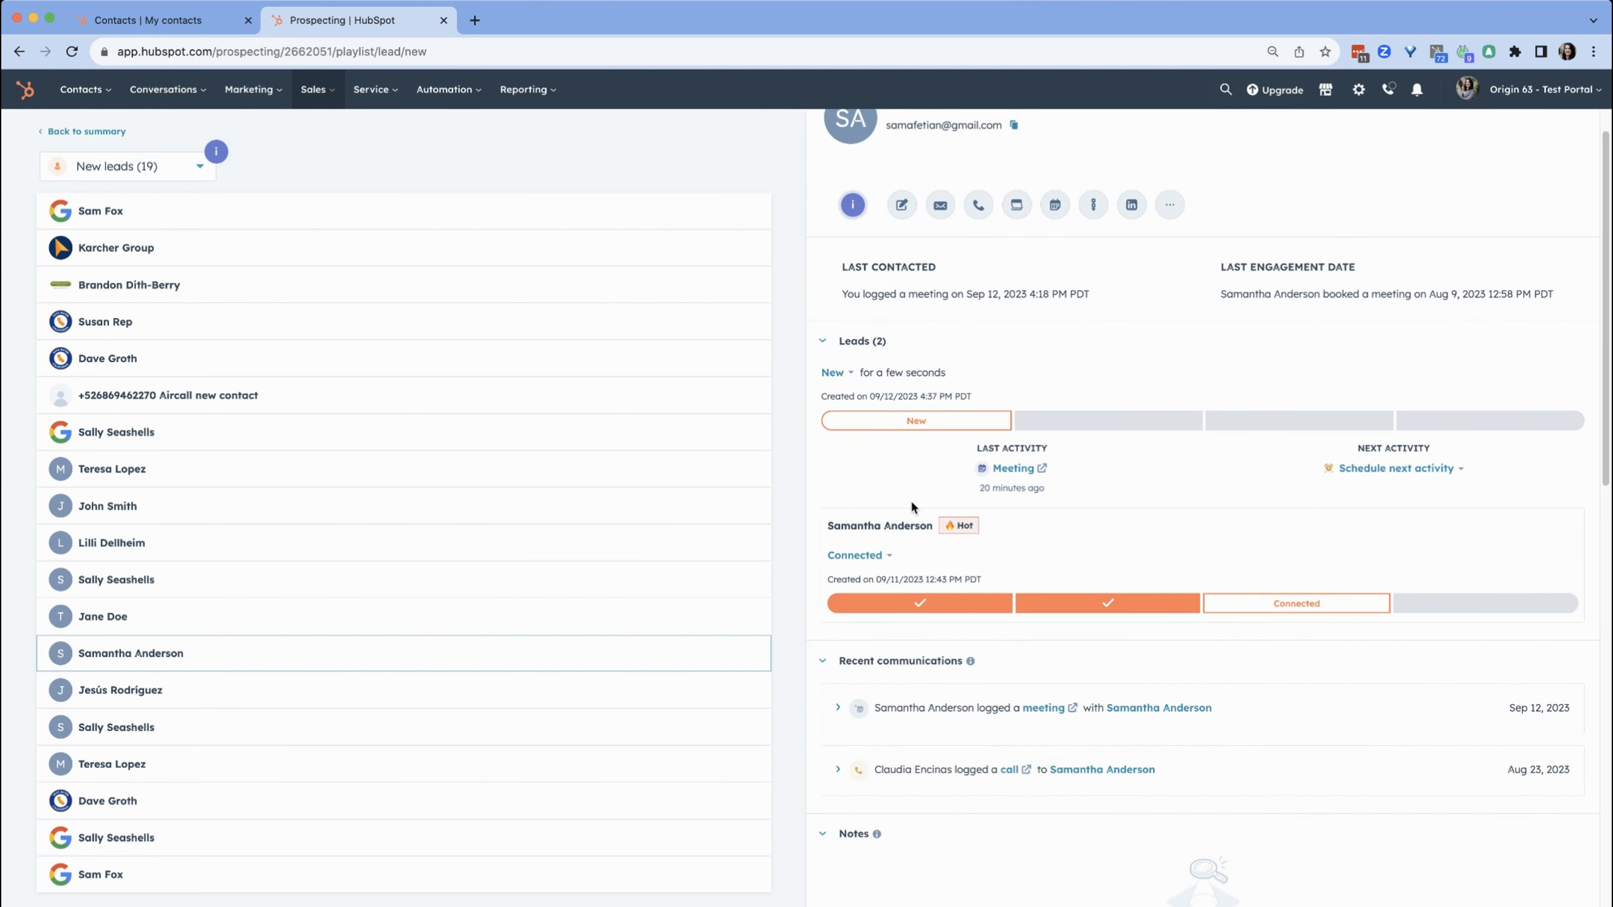
scroll(917, 502, "down", 1)
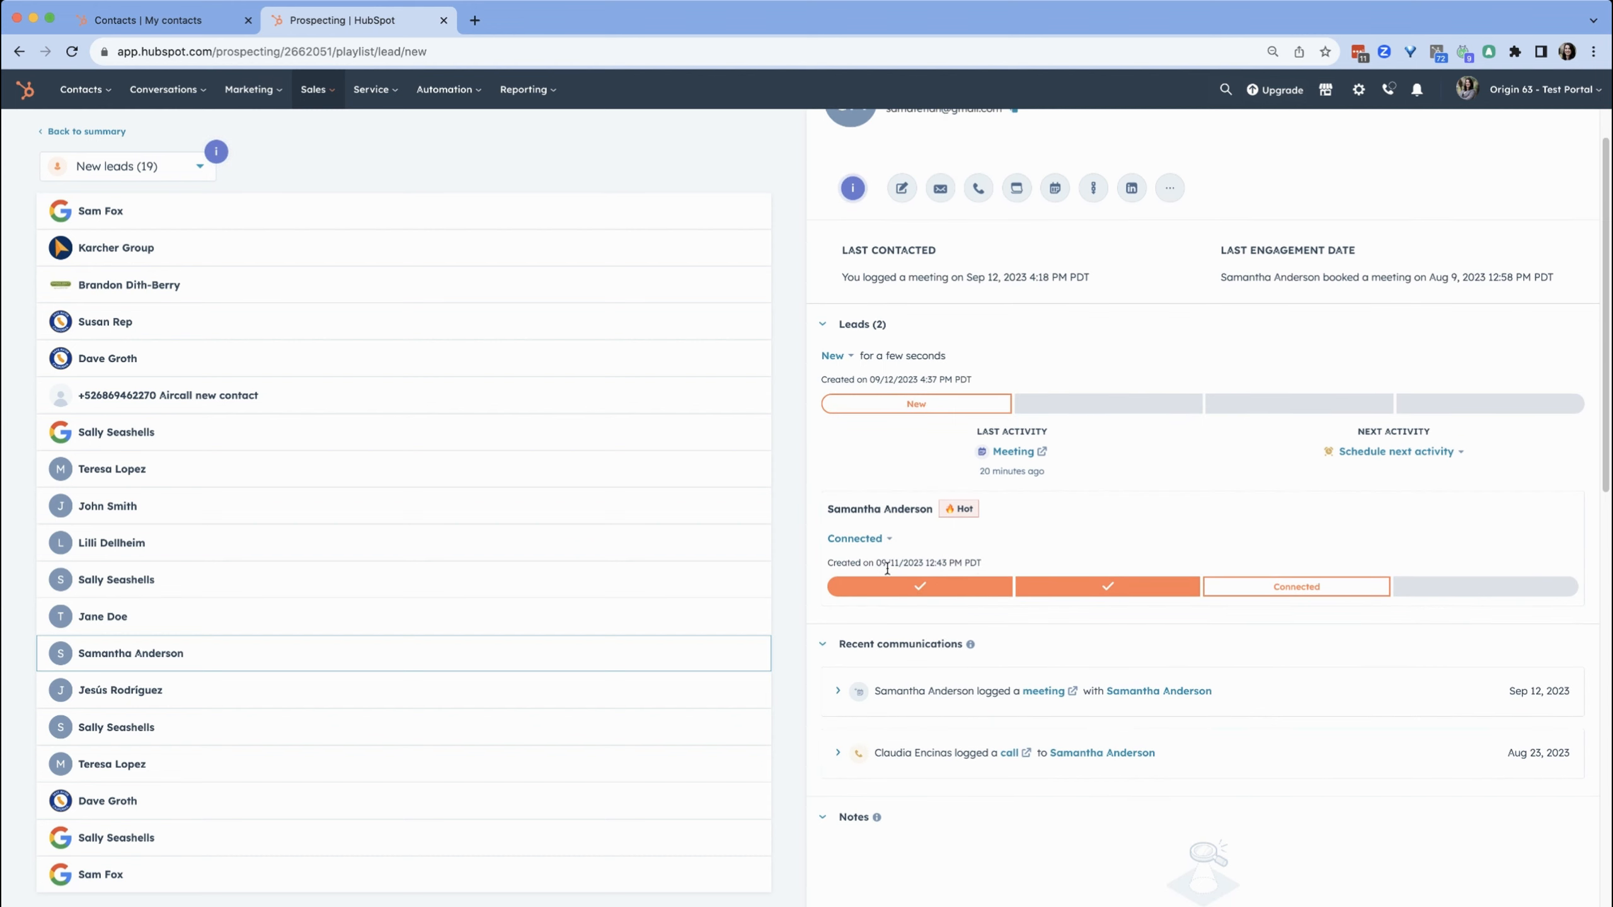
scroll(1083, 573, "down", 2)
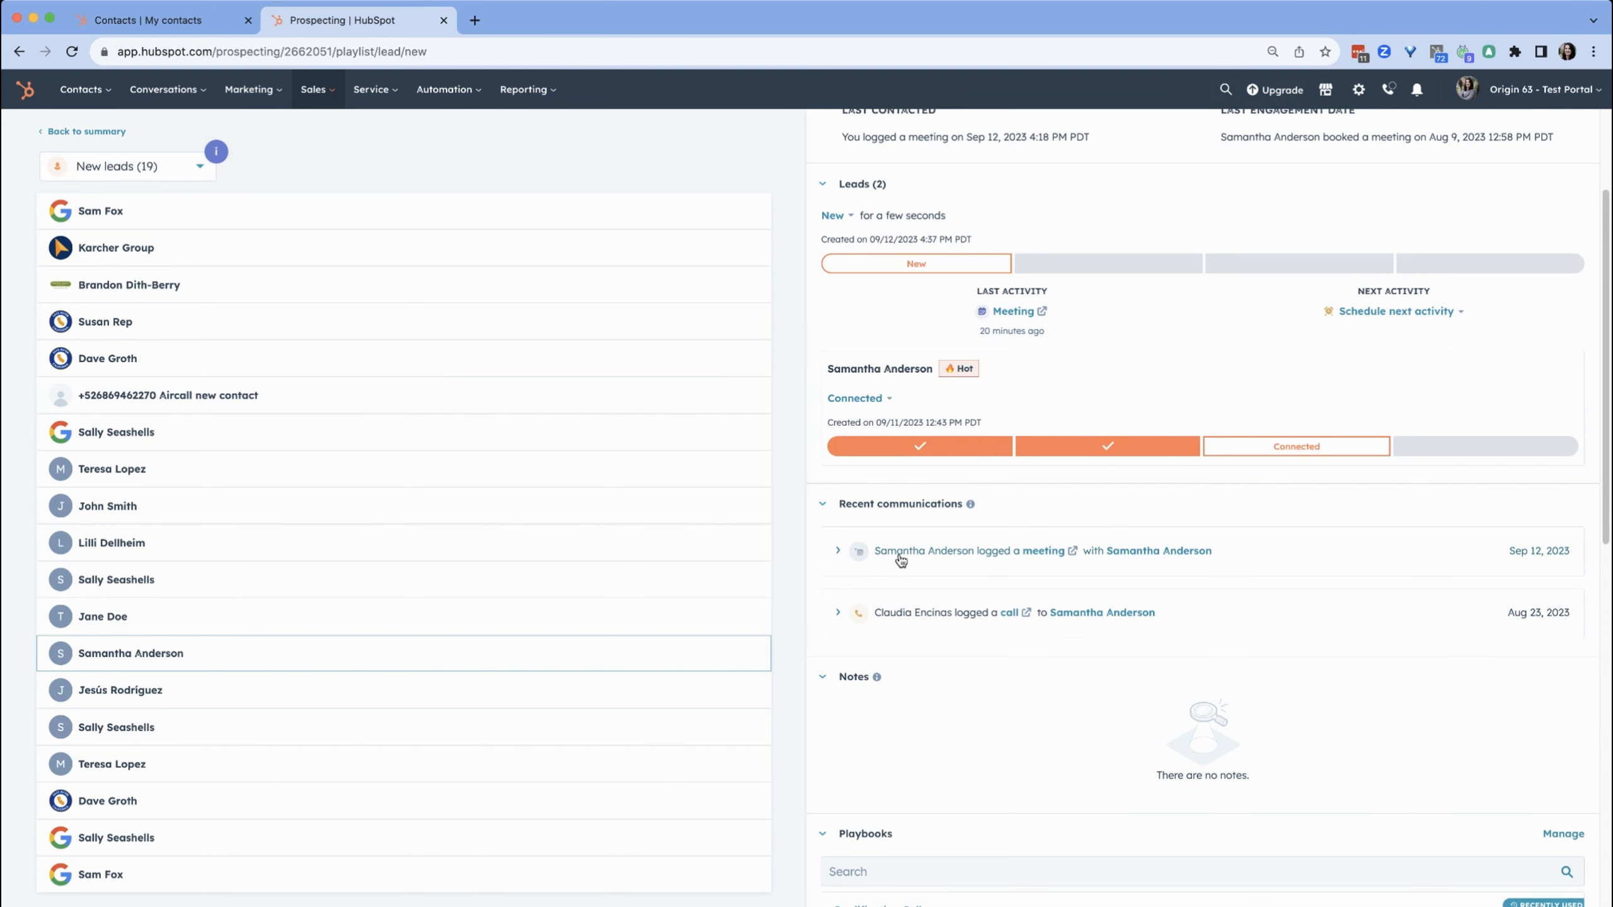
left_click(934, 563)
left_click_drag(892, 568, 955, 569)
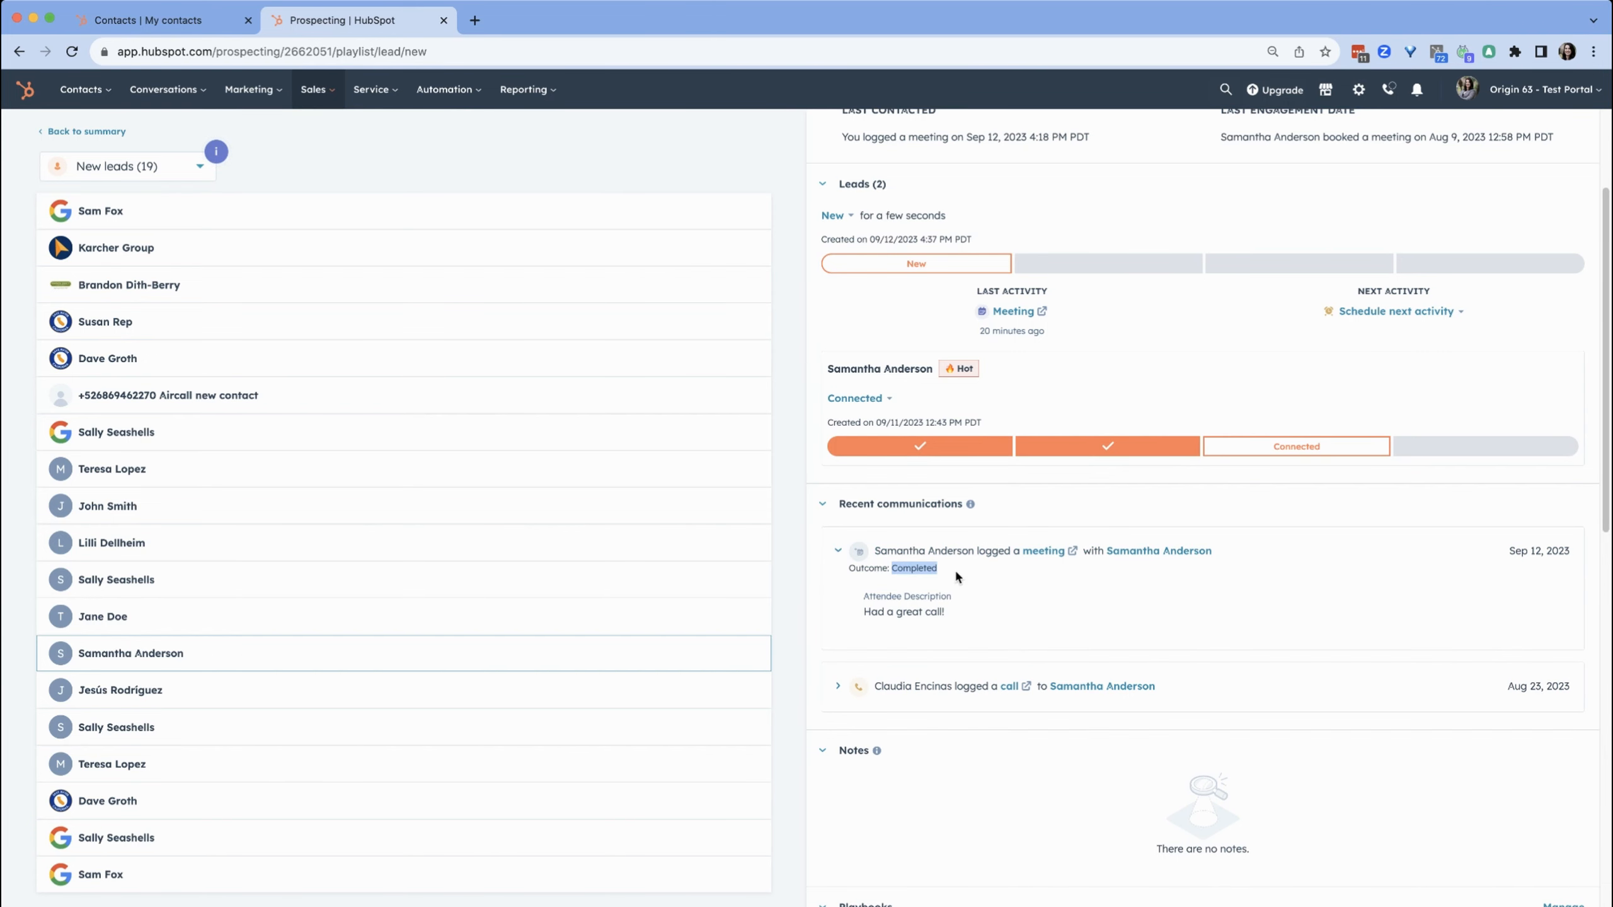
left_click(968, 571)
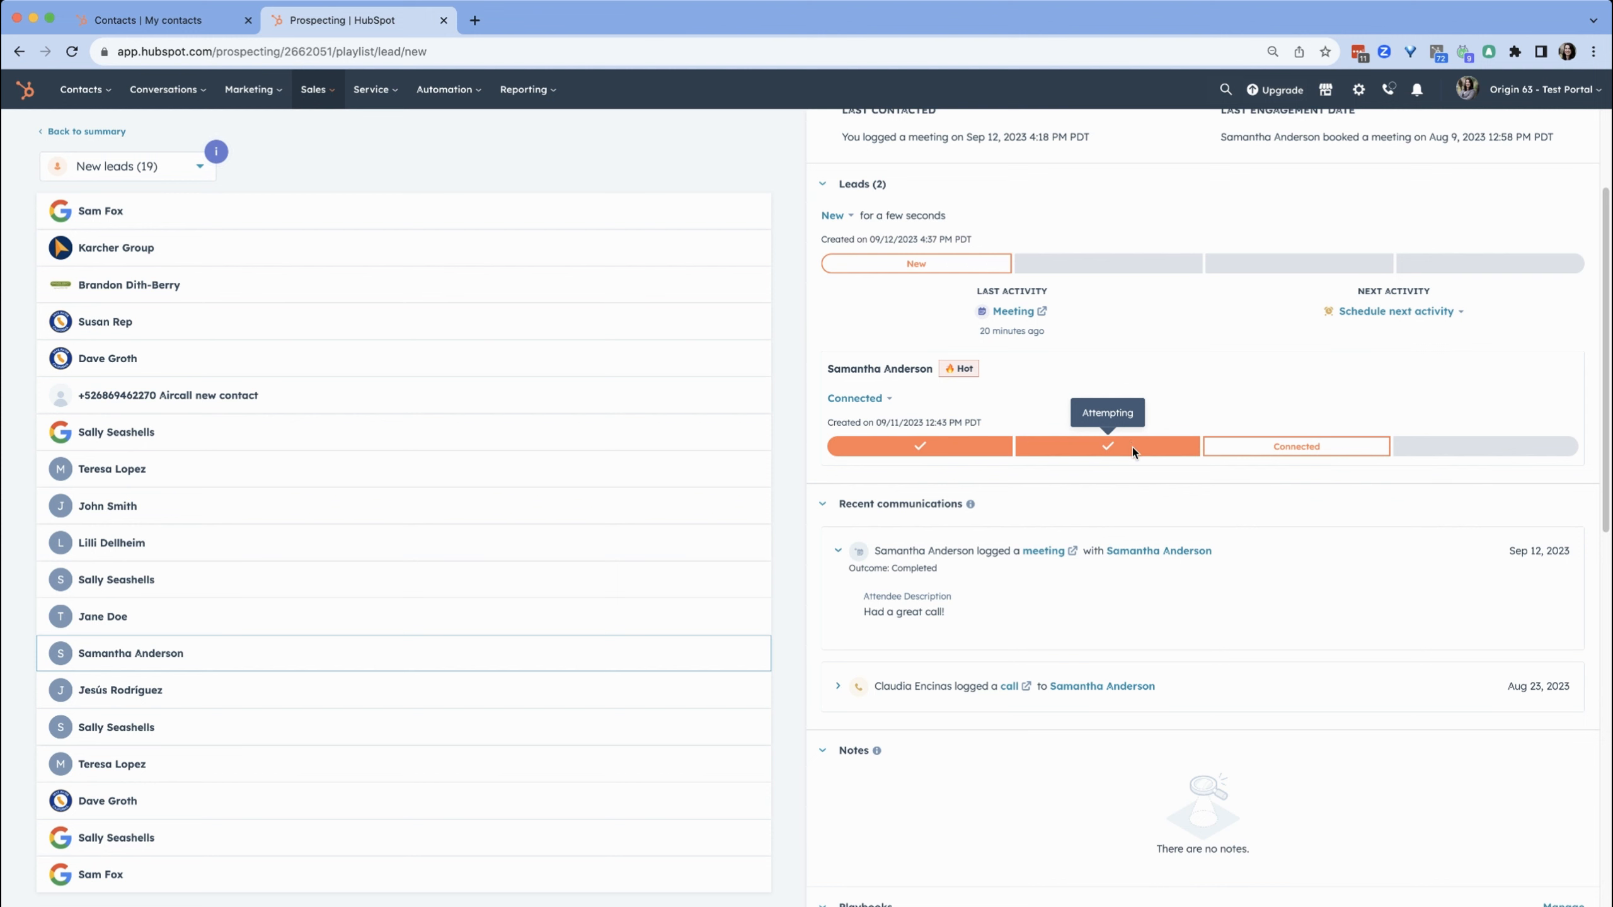
scroll(1173, 672, "down", 3)
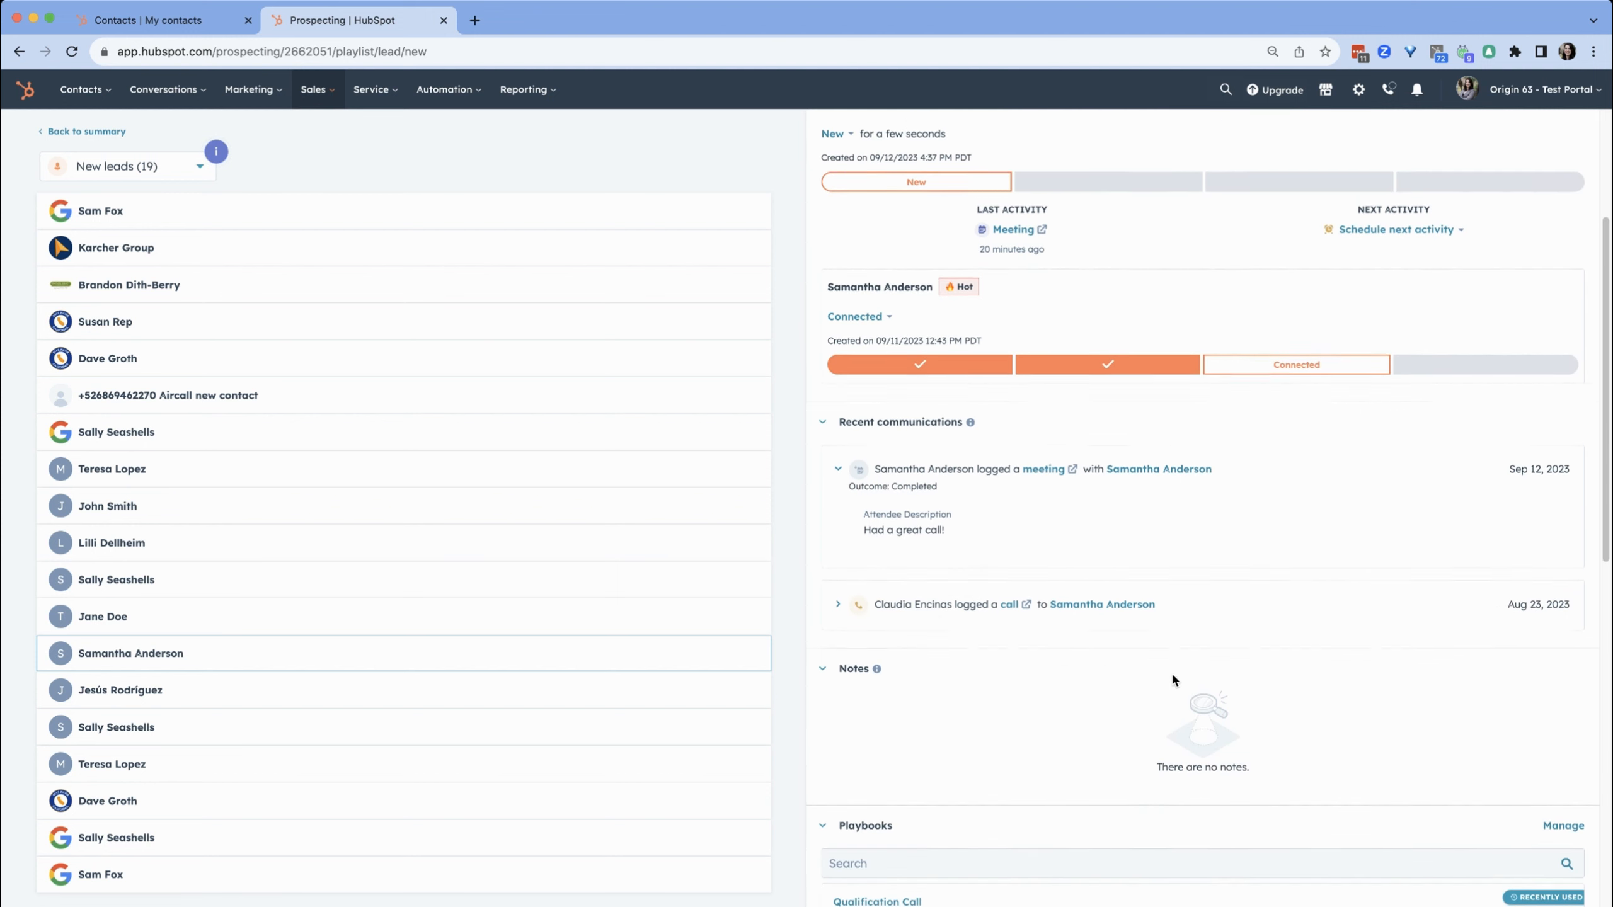
scroll(1172, 672, "up", 5)
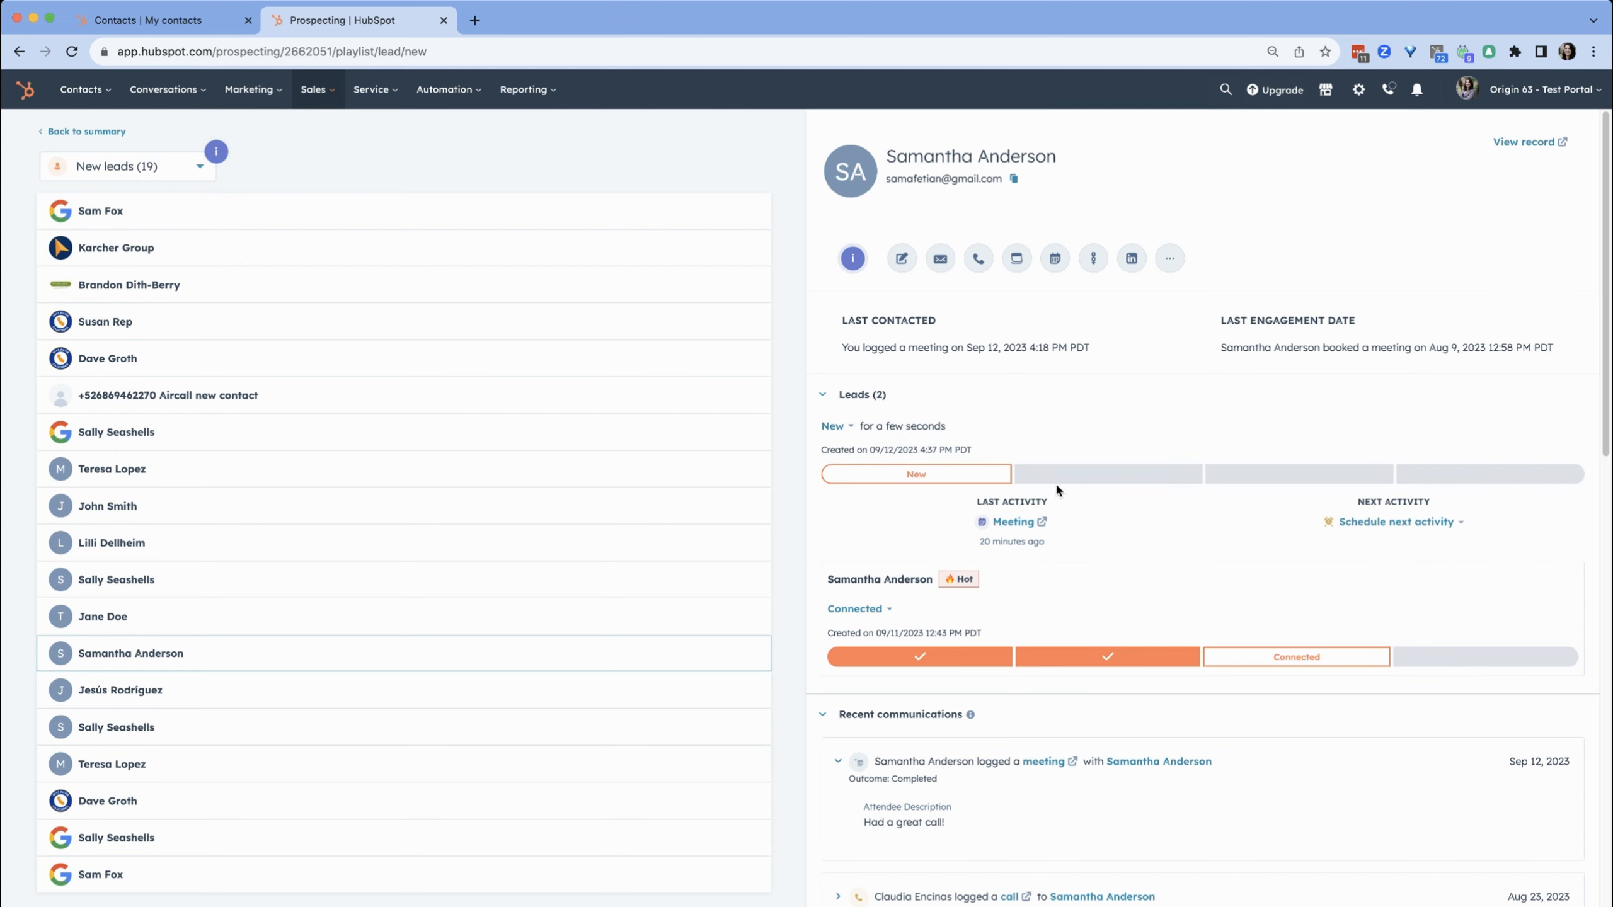
scroll(921, 476, "down", 3)
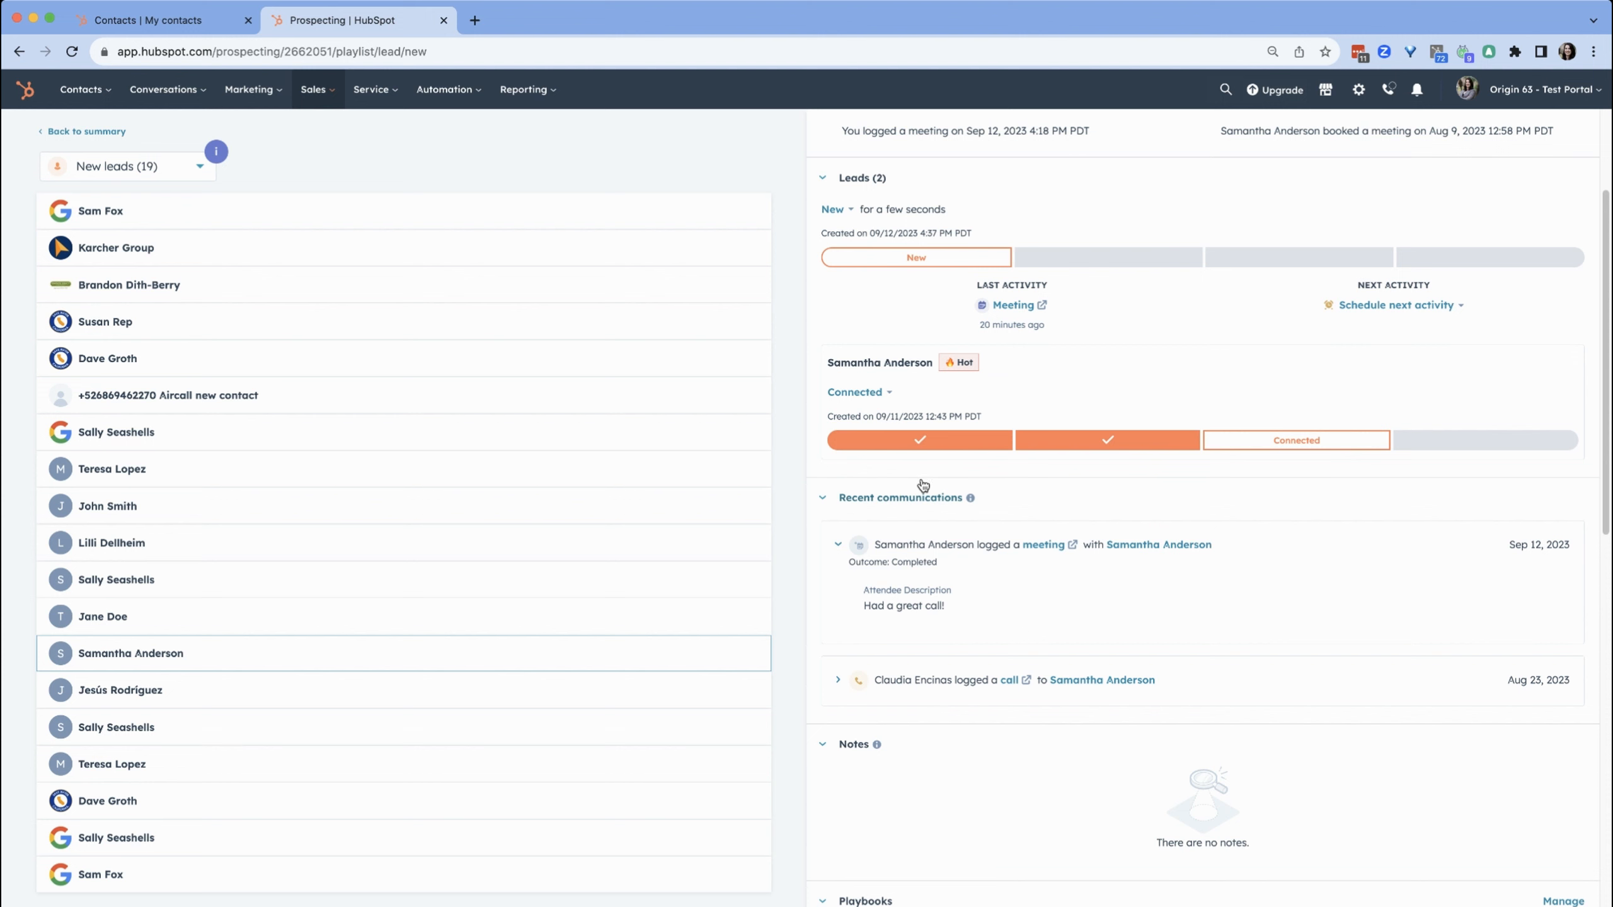
scroll(923, 486, "up", 3)
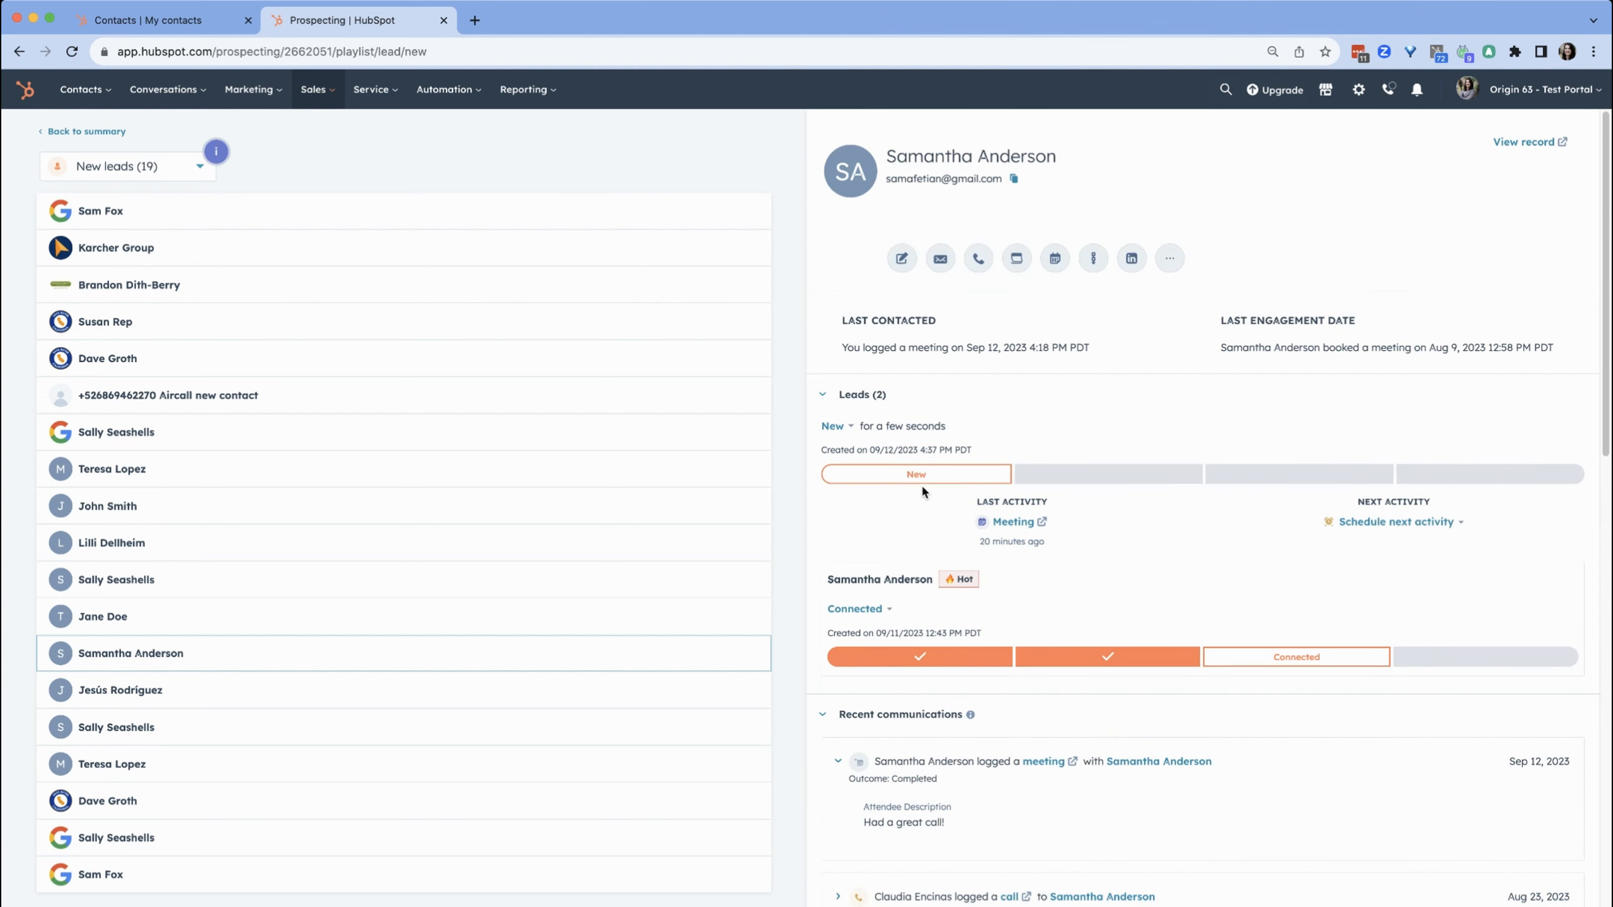
Preview the call panel for the contact, close it, and review the stage options of the existing Connected lead
left_click(978, 260)
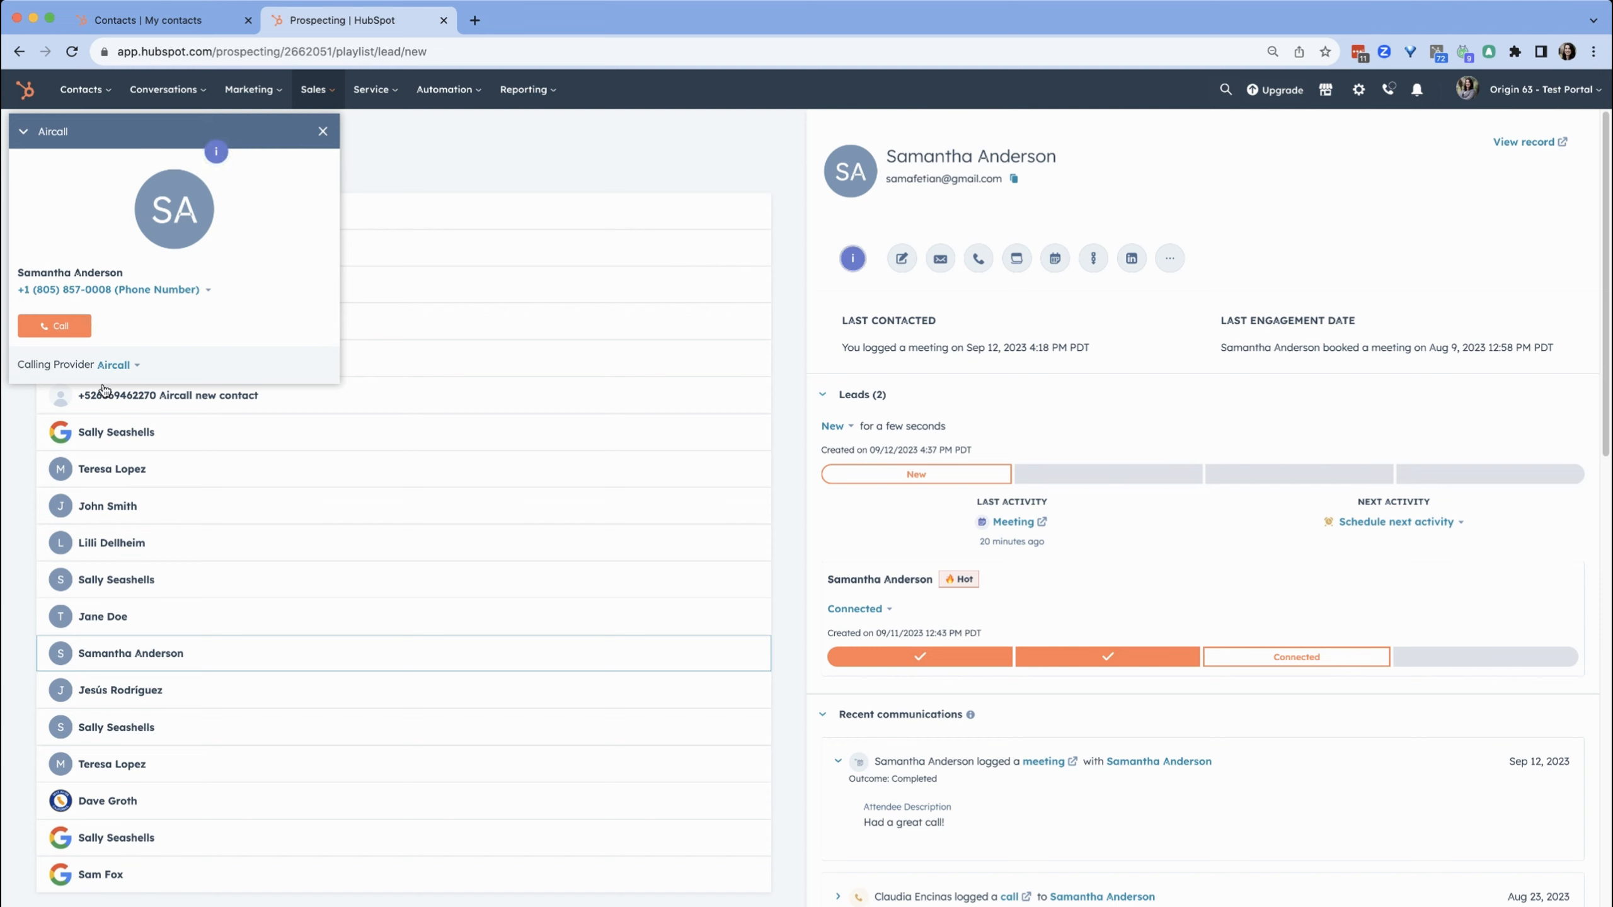
left_click(320, 133)
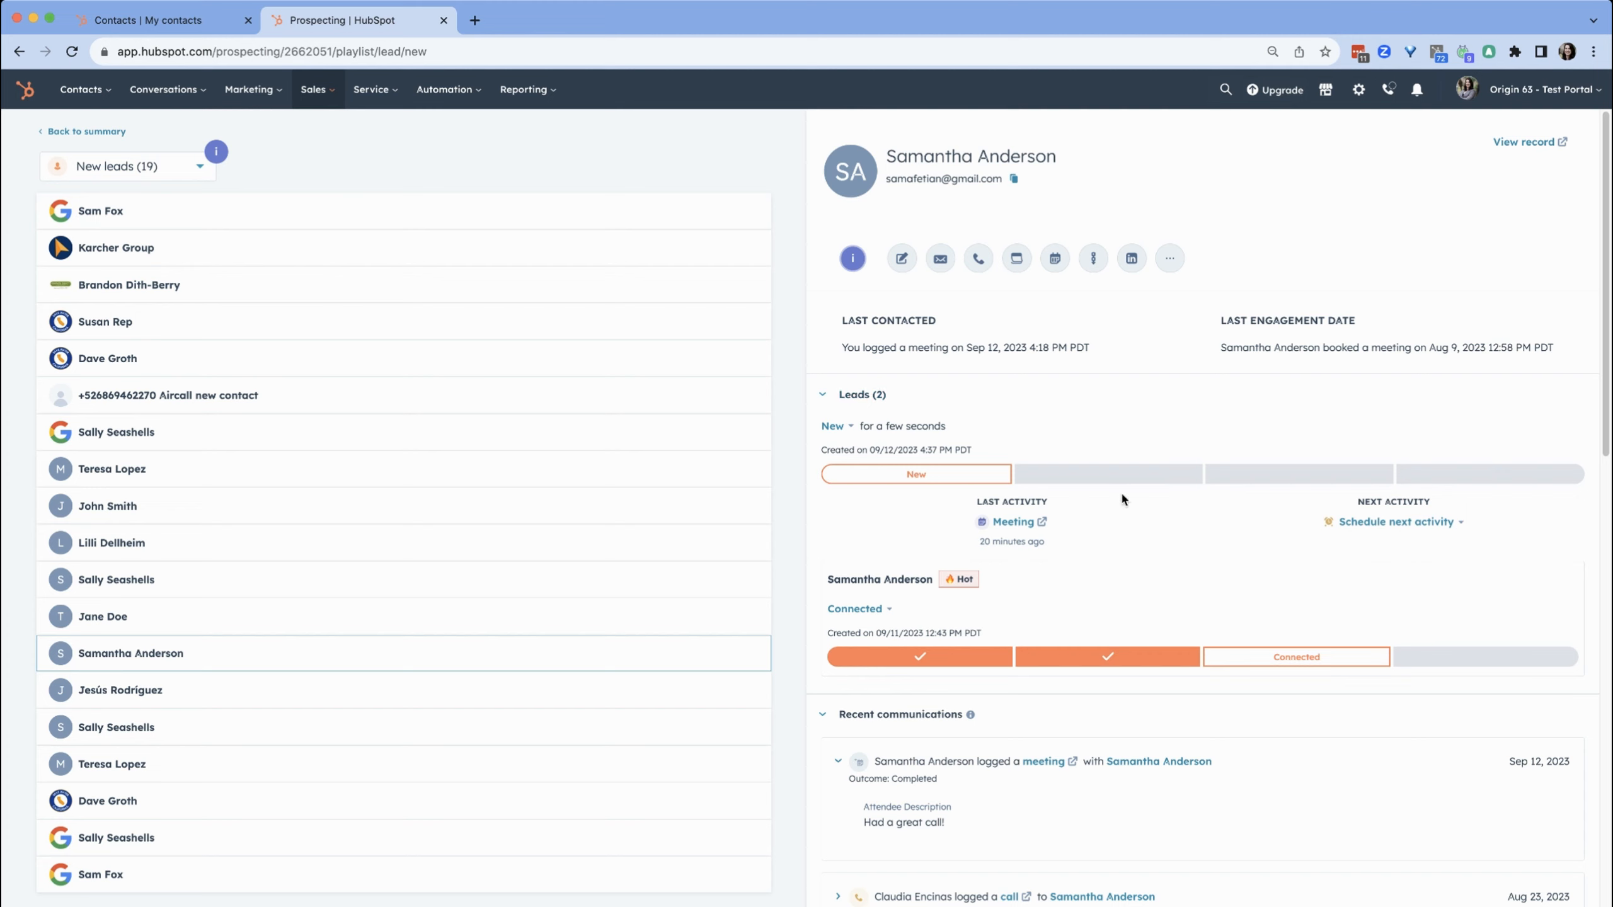
left_click(884, 610)
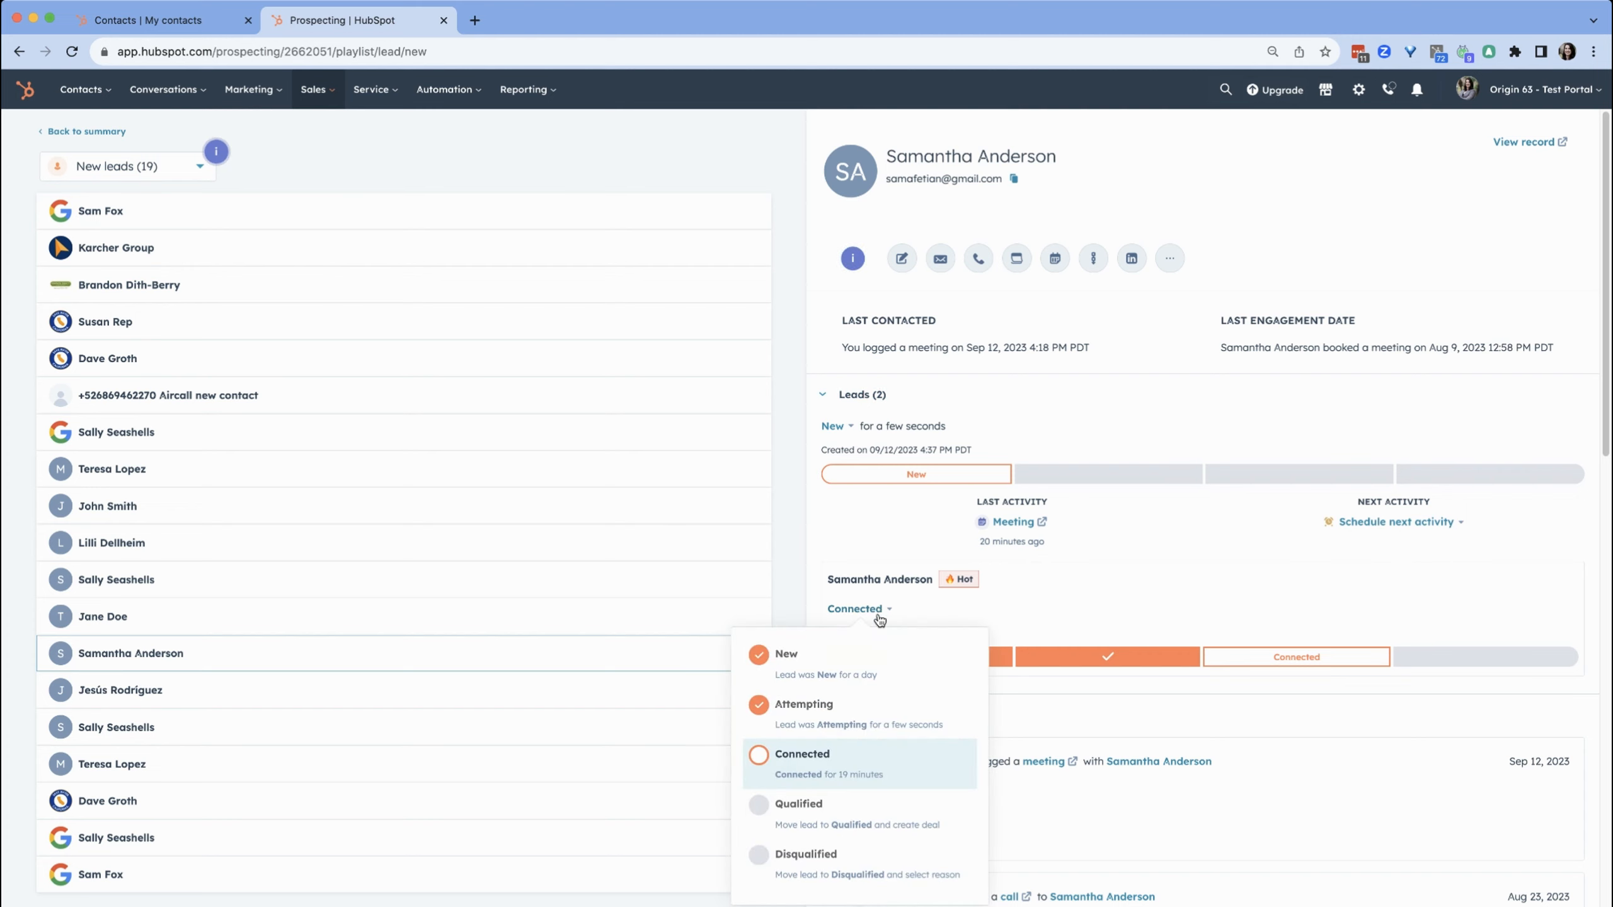
left_click(869, 758)
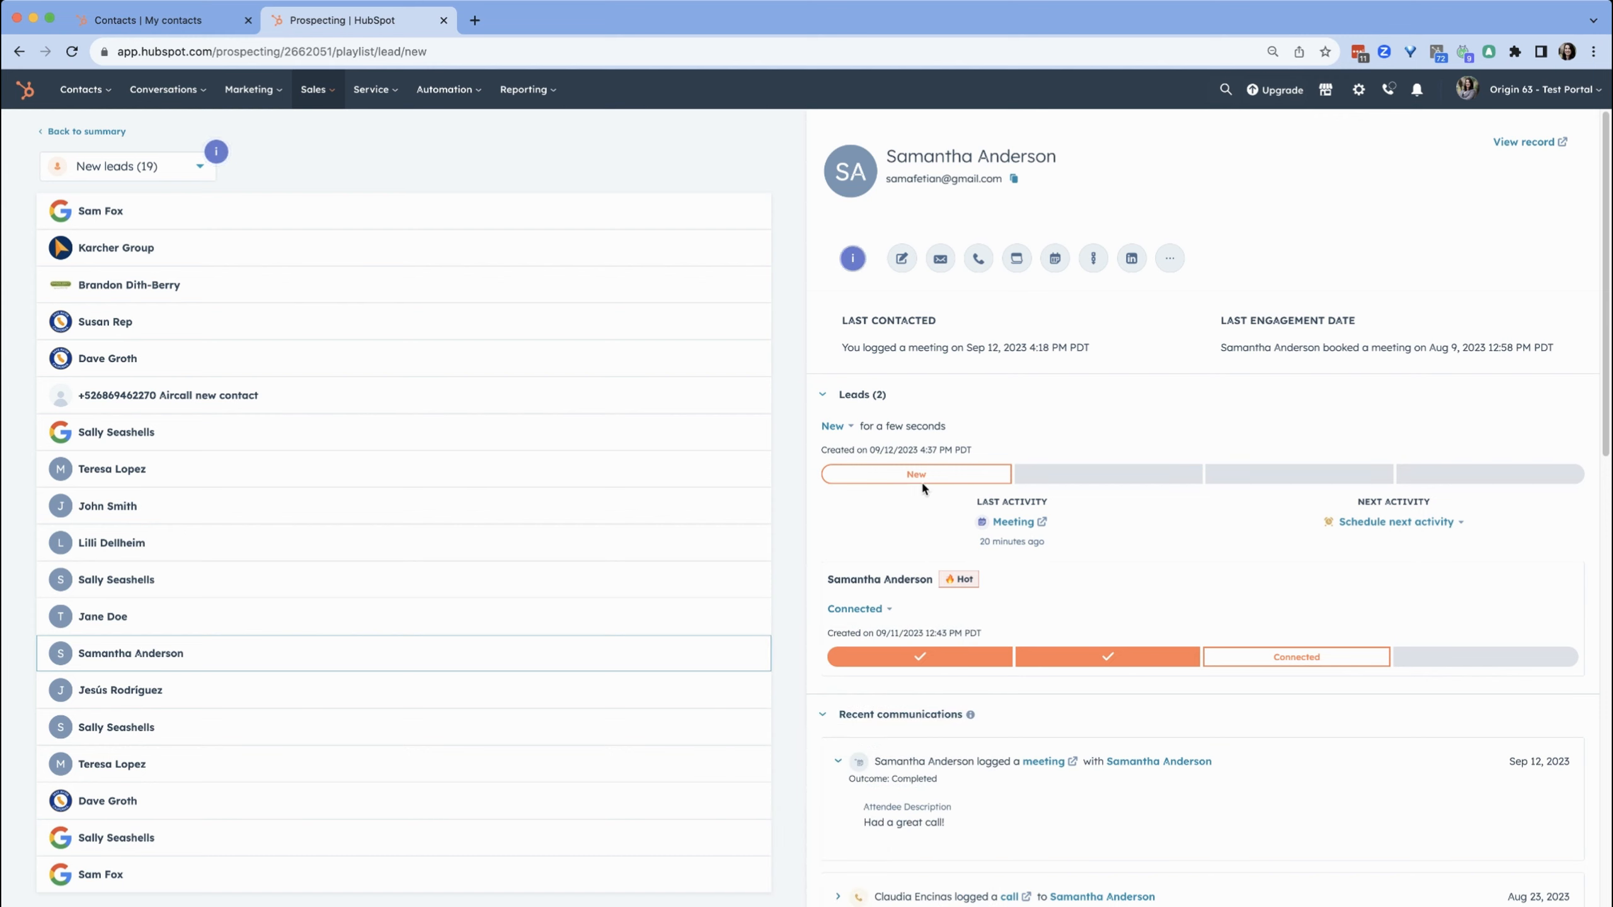
left_click(867, 610)
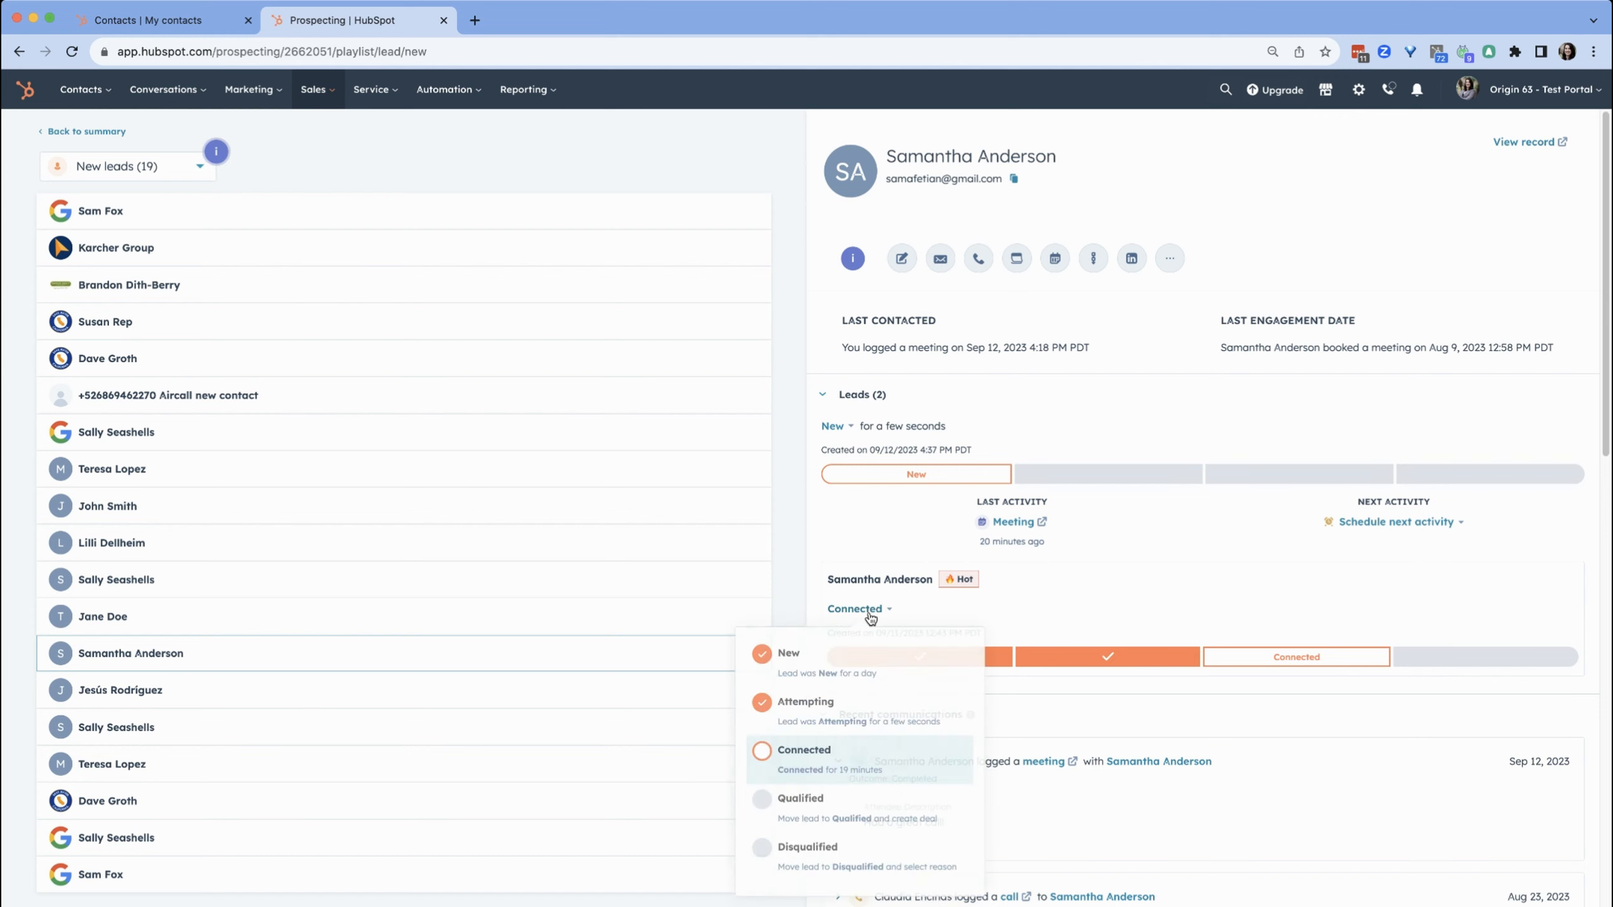
left_click(802, 804)
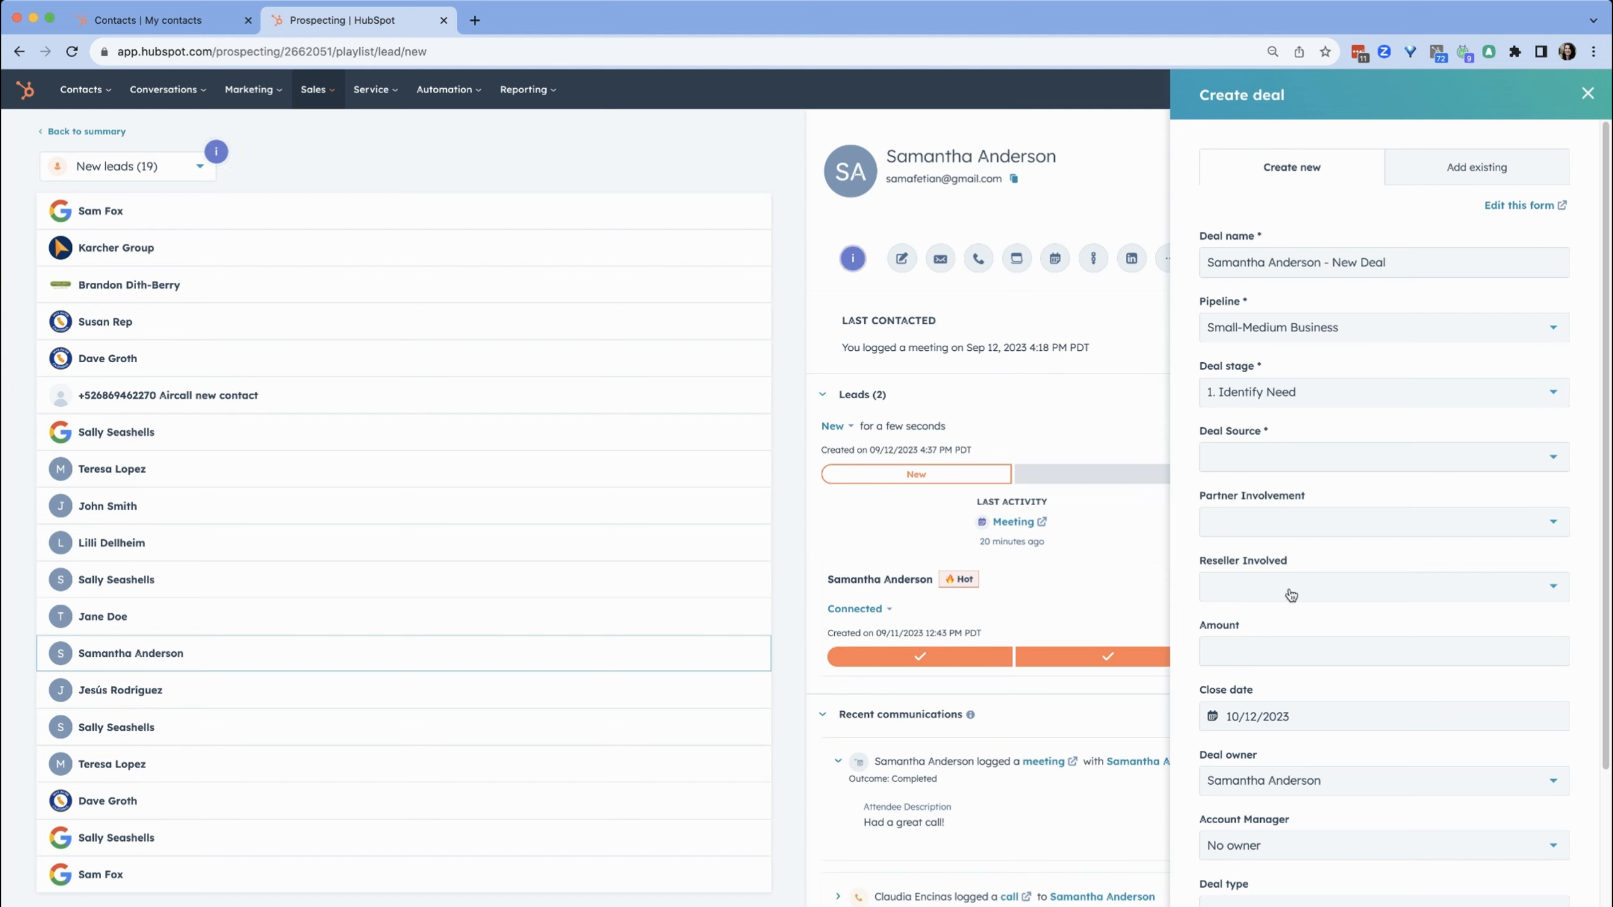
left_click(1586, 94)
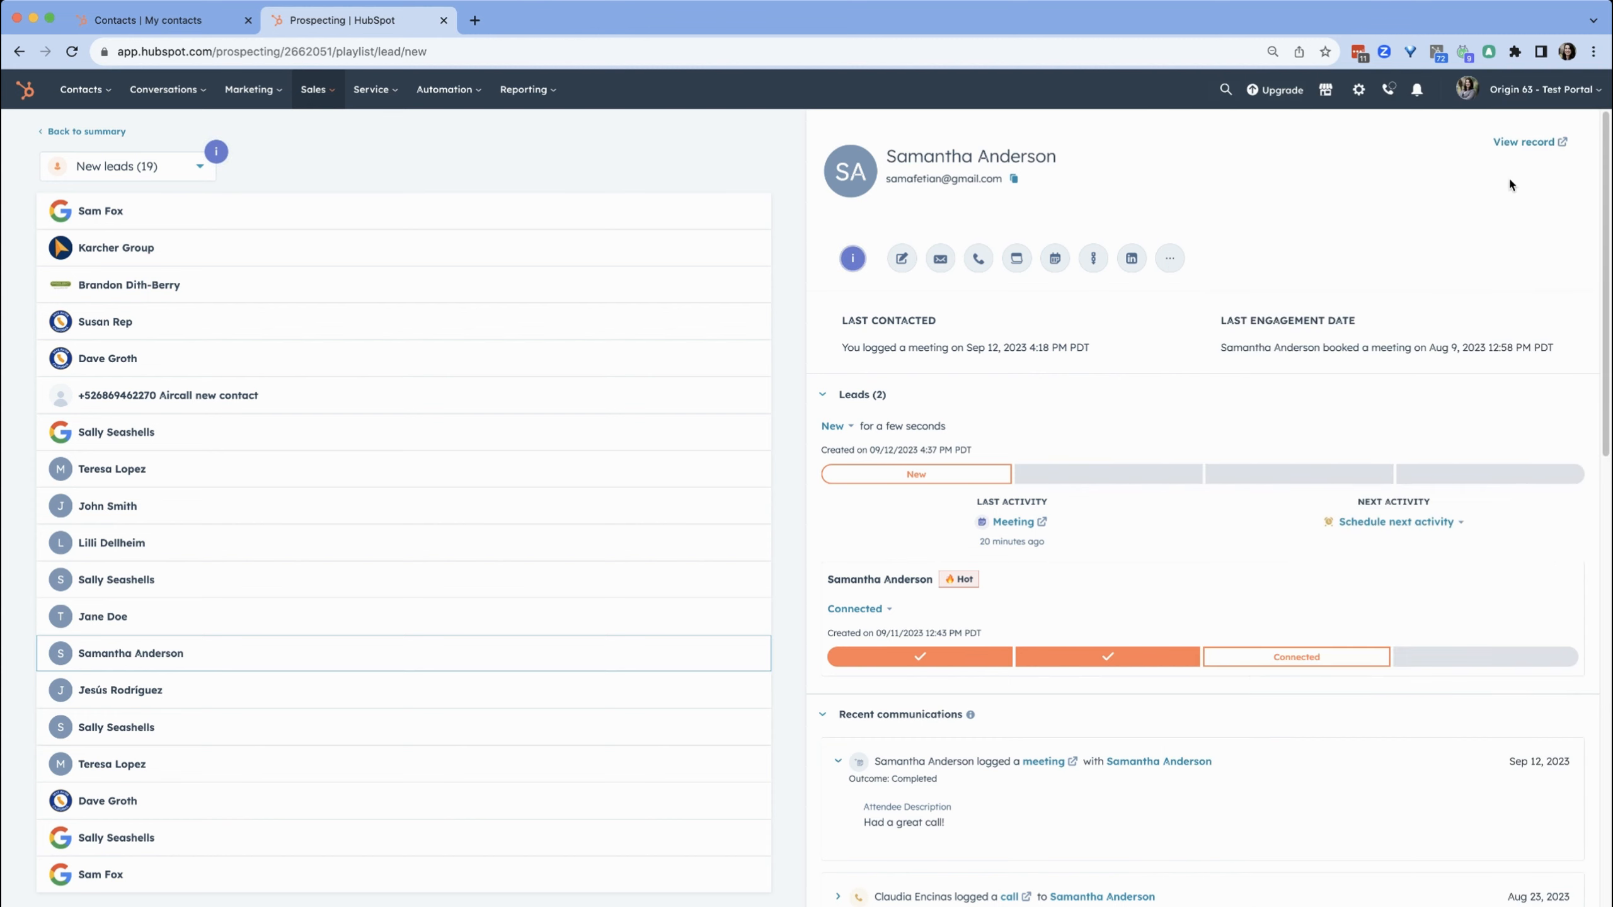
Move the existing Connected lead to Disqualified and set the disqualification reason to Bad timing
left_click(853, 610)
left_click(822, 861)
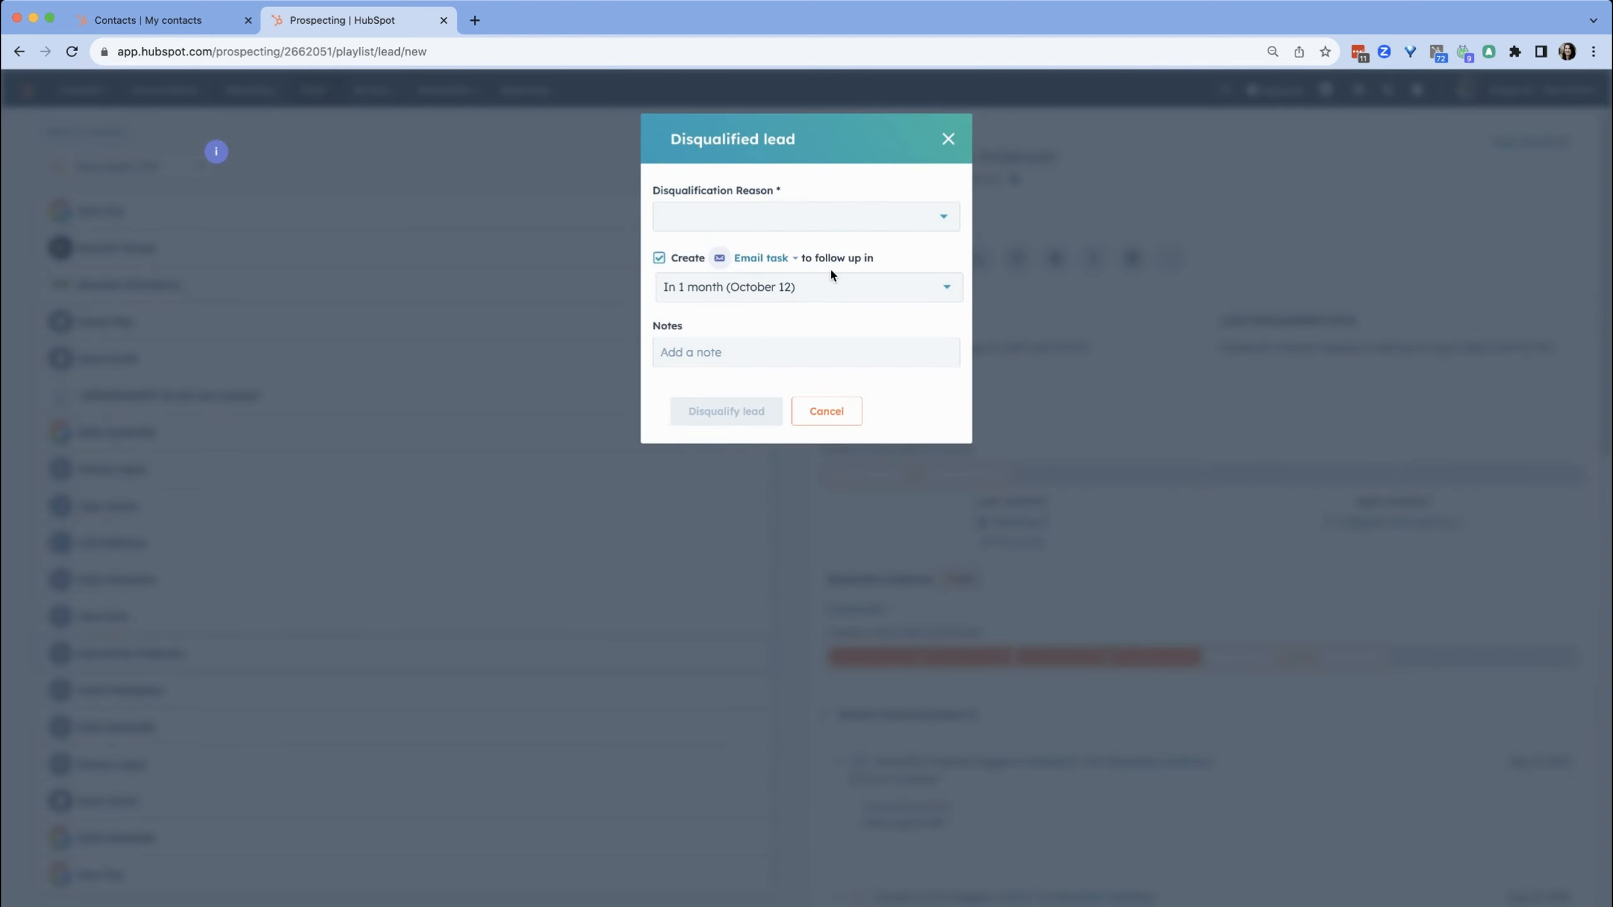
left_click(740, 219)
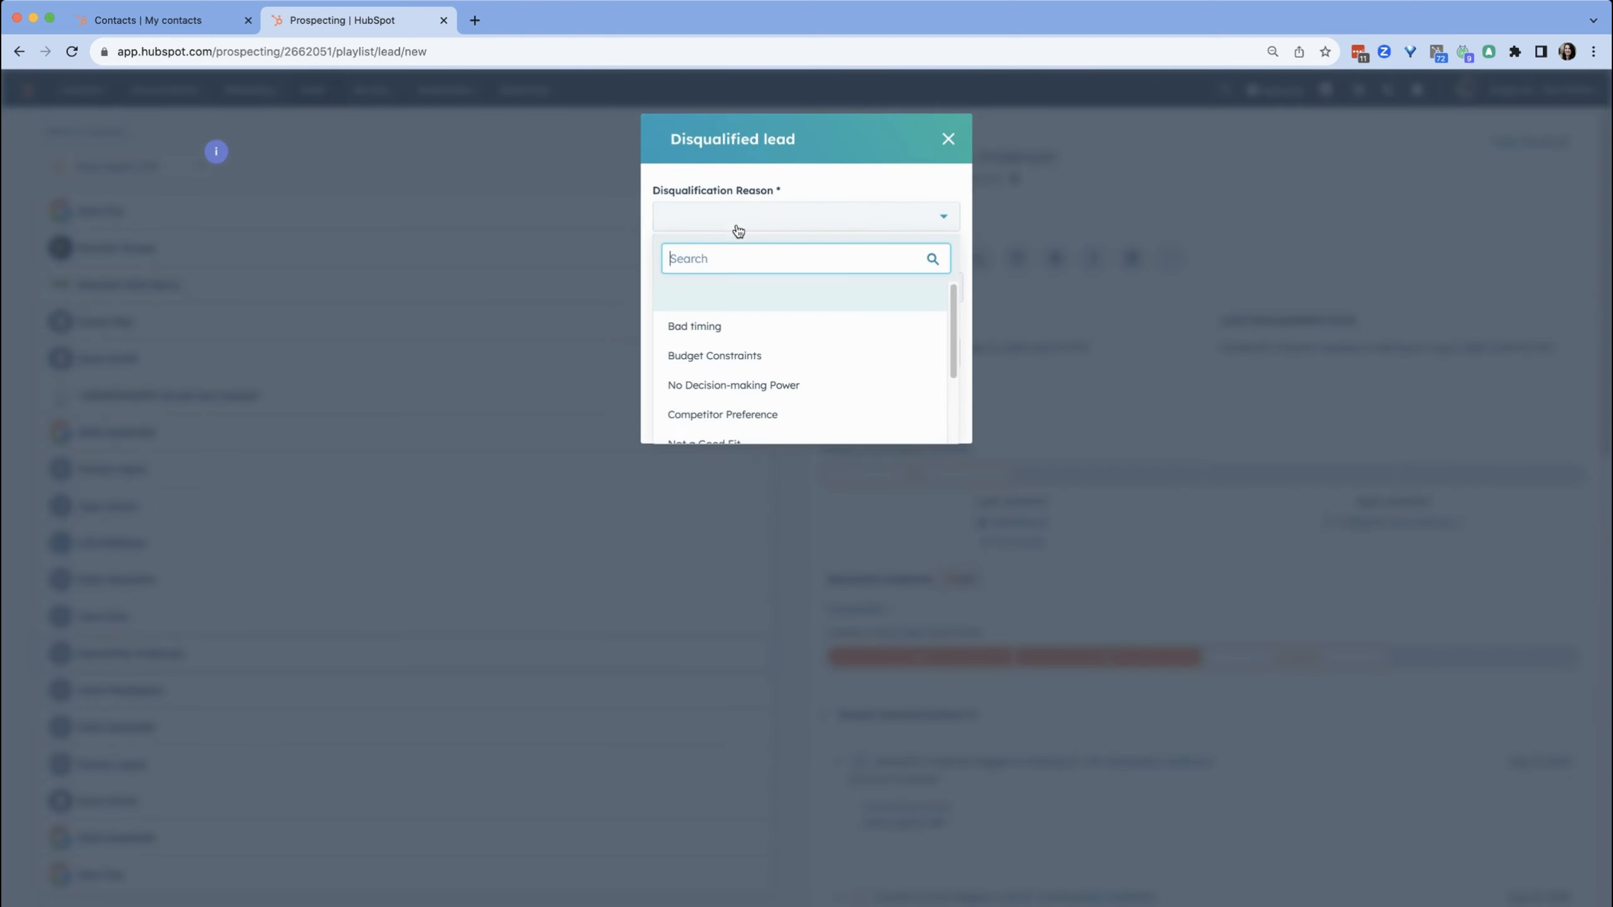
left_click(727, 383)
left_click(658, 257)
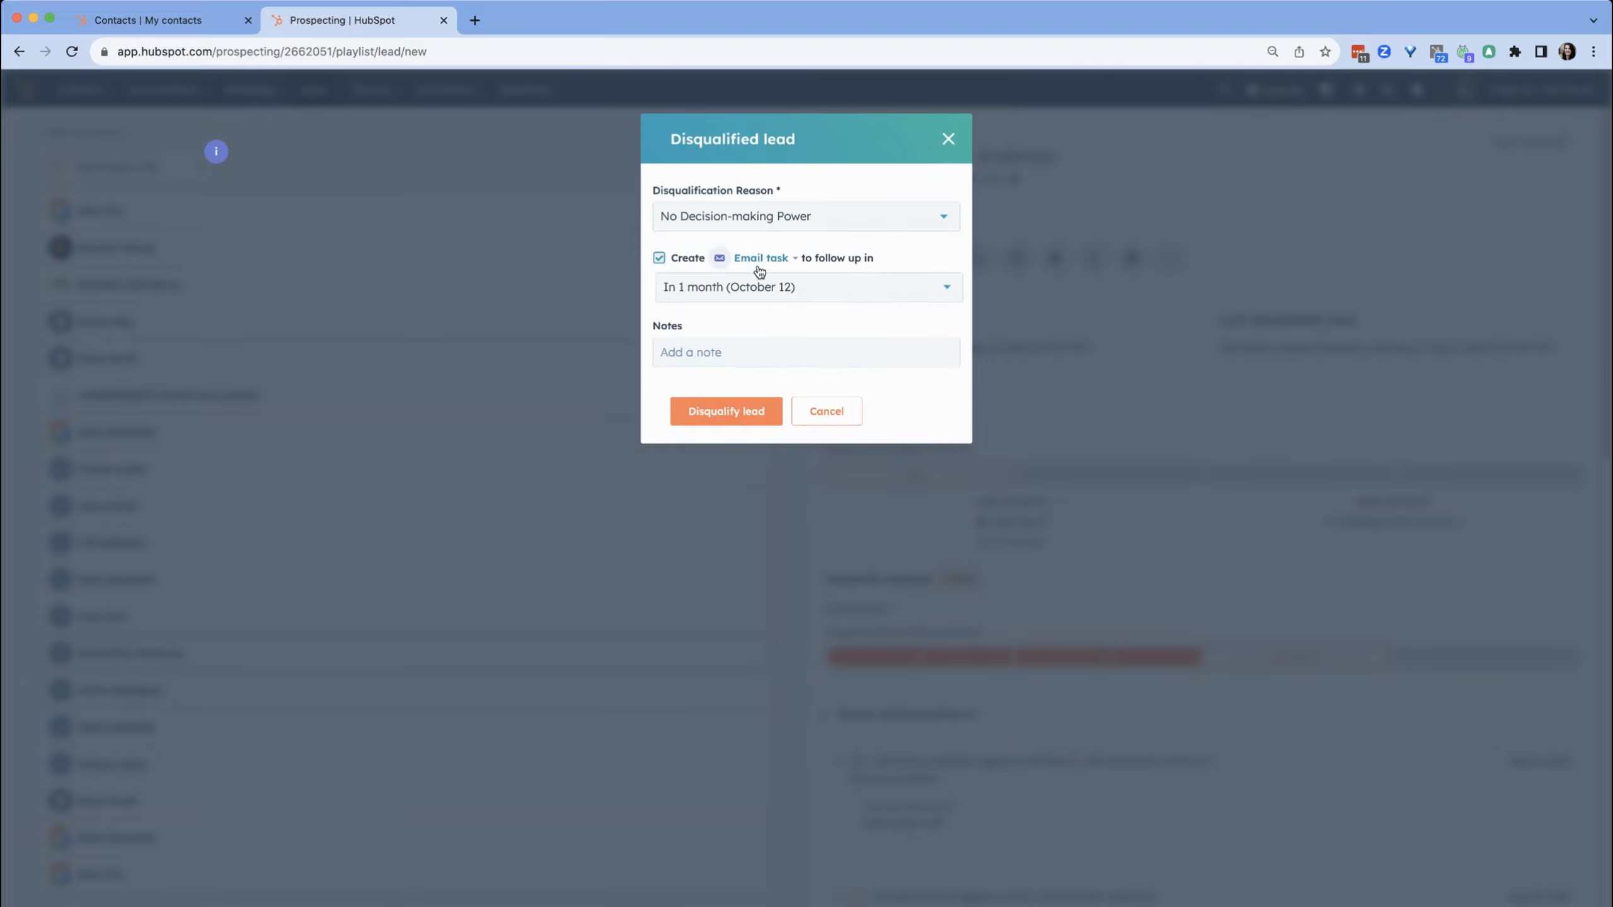
left_click(791, 217)
scroll(761, 352, "down", 2)
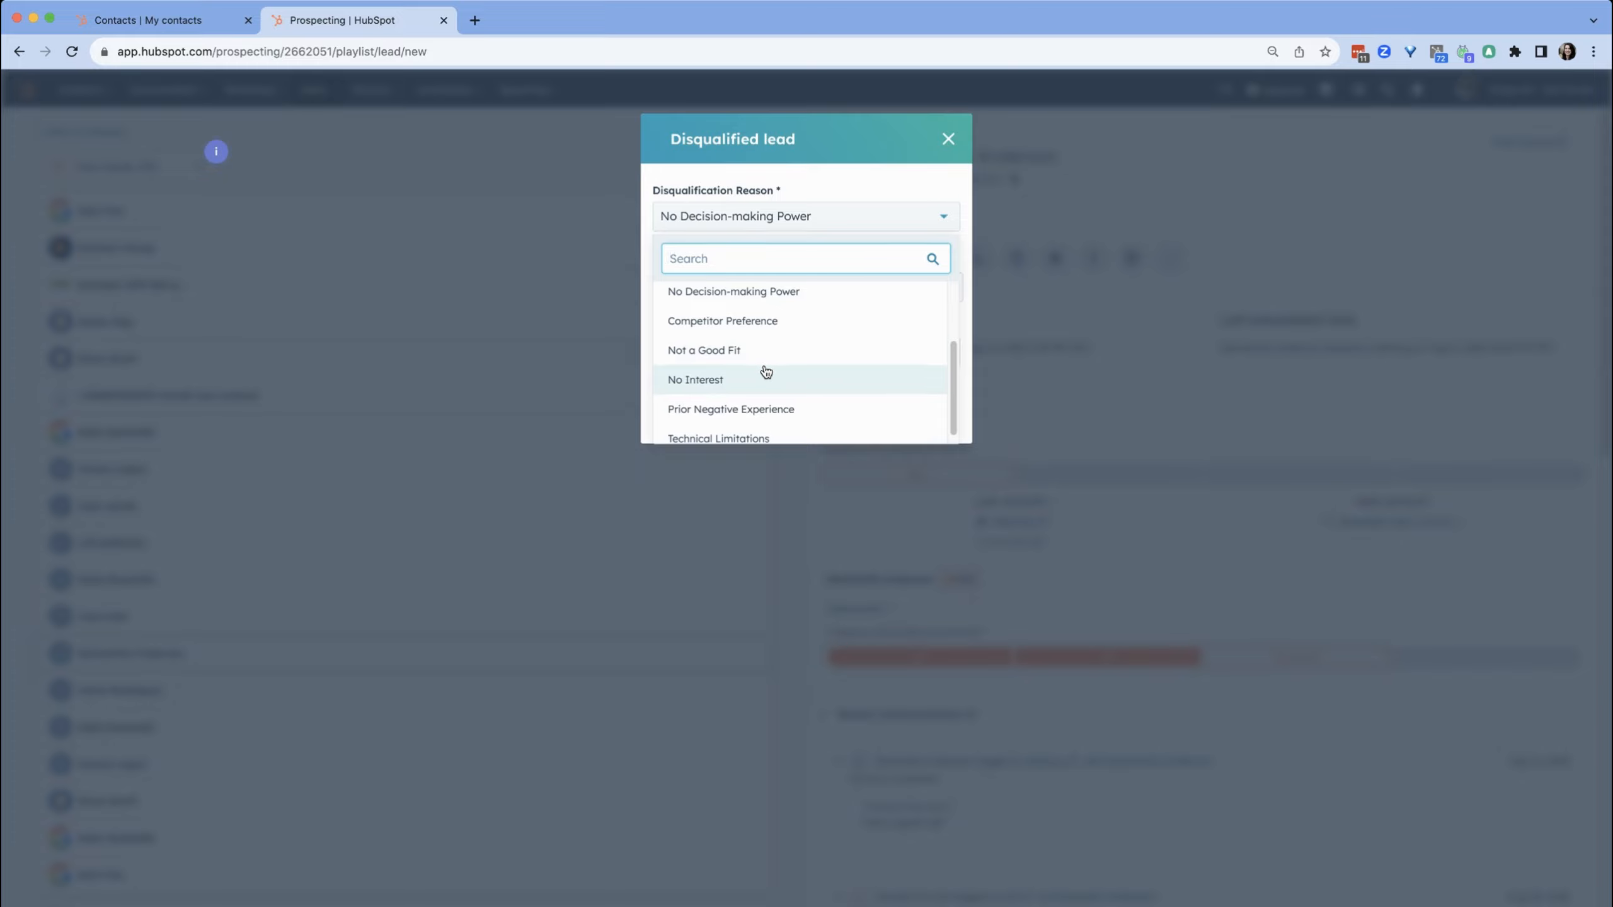
scroll(765, 371, "down", 1)
scroll(778, 314, "up", 3)
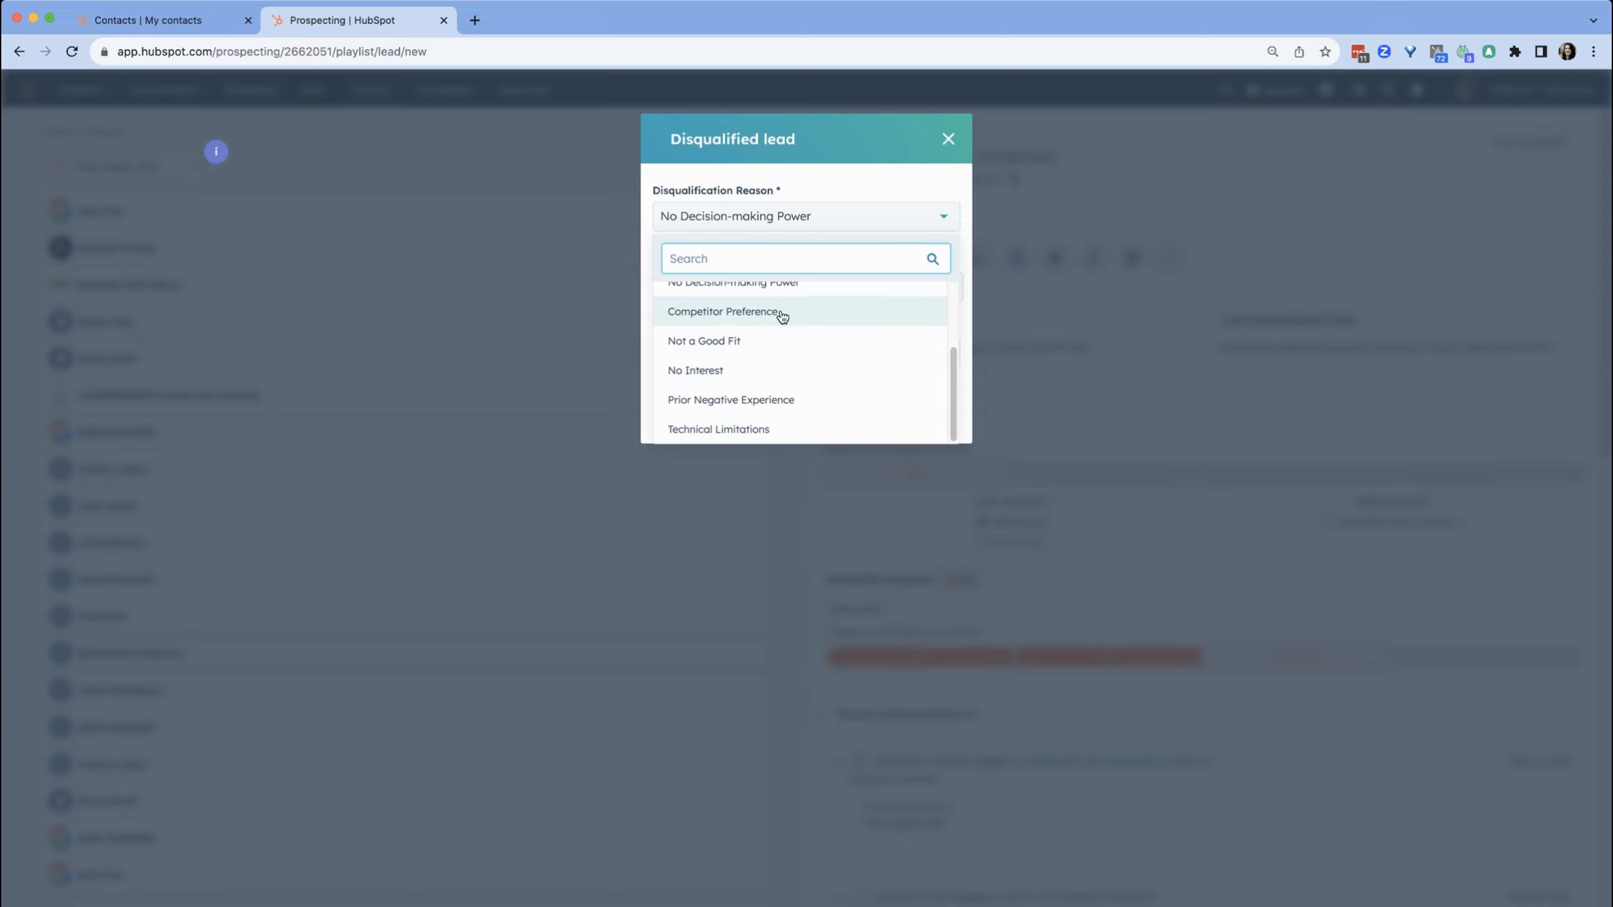
left_click(776, 325)
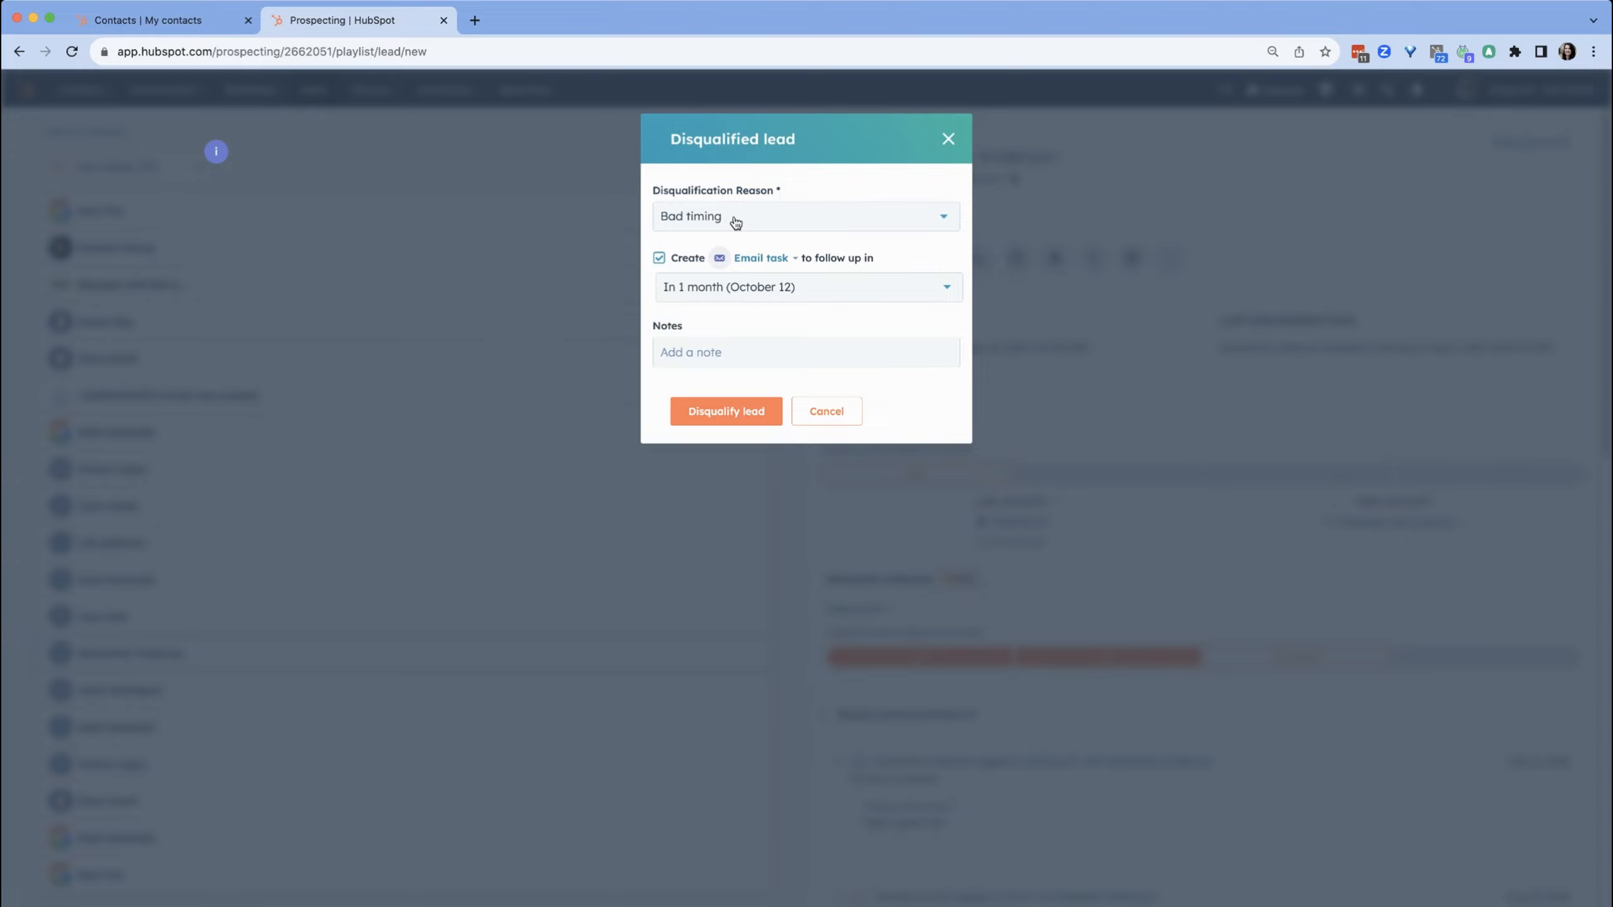
Keep the Email task follow-up in 1 month and enter the note "Timing wasn't right because"
left_click(768, 259)
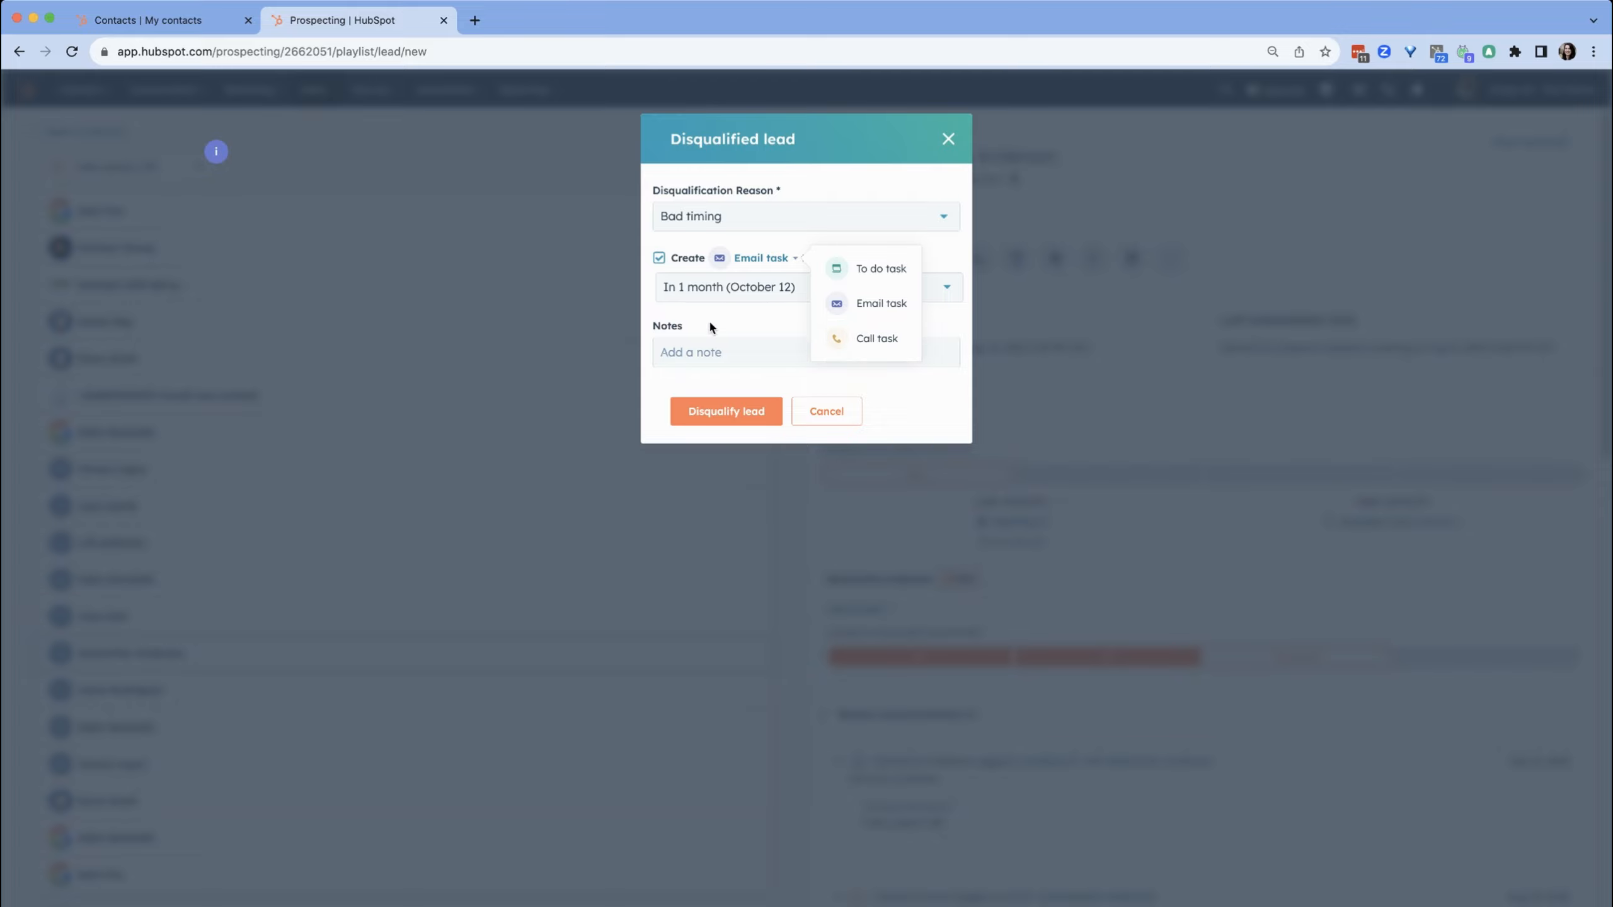
left_click(710, 320)
left_click(762, 291)
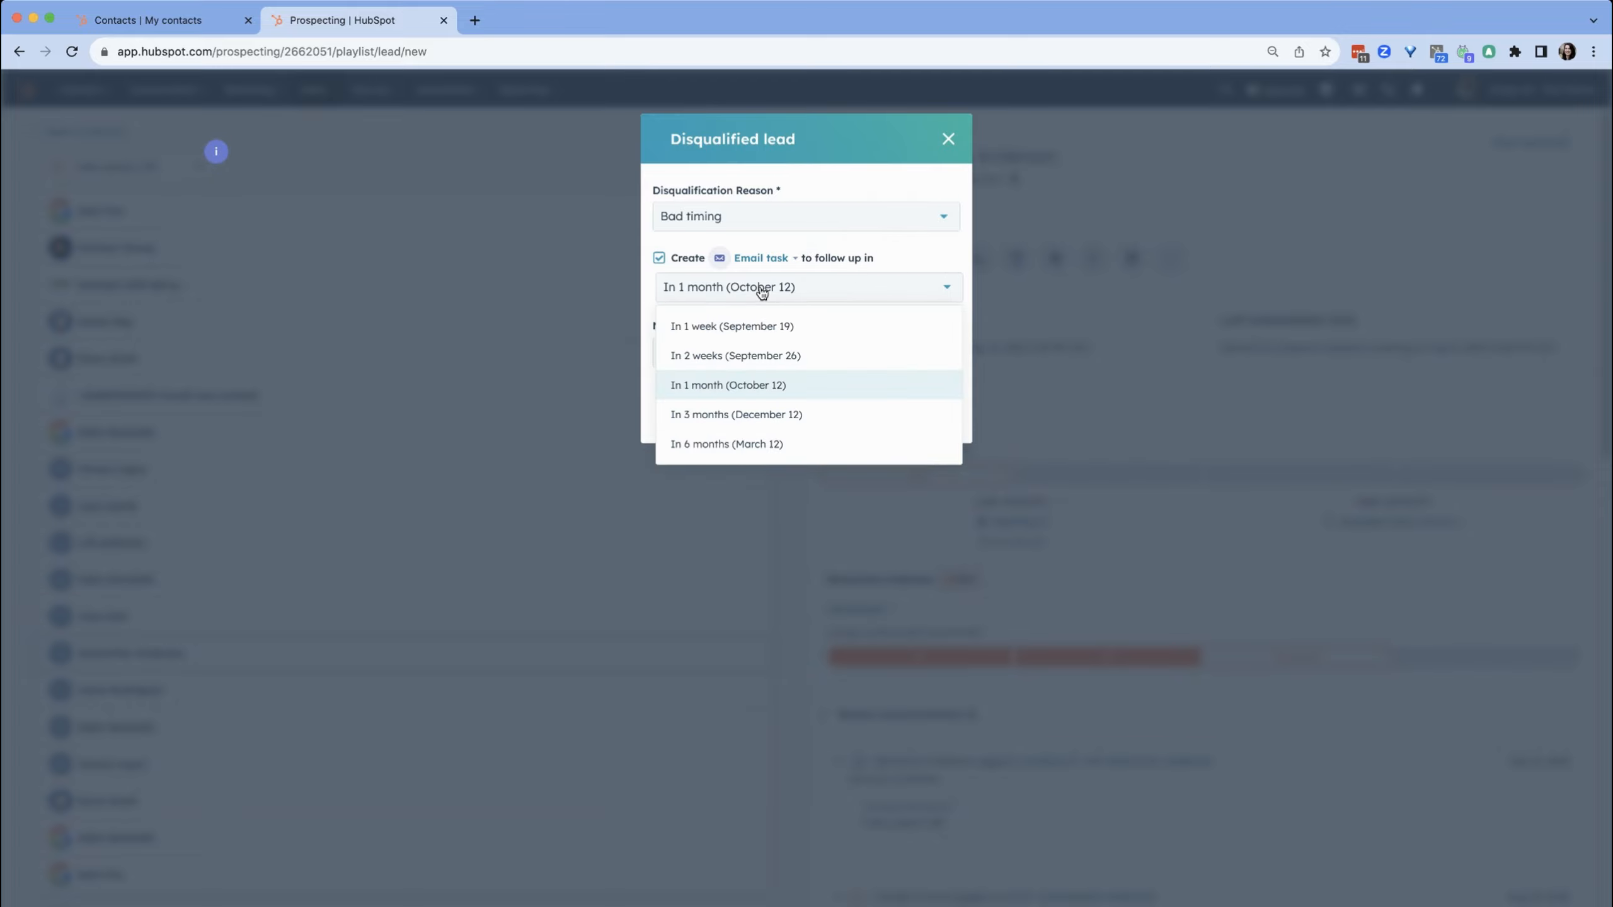
left_click(859, 248)
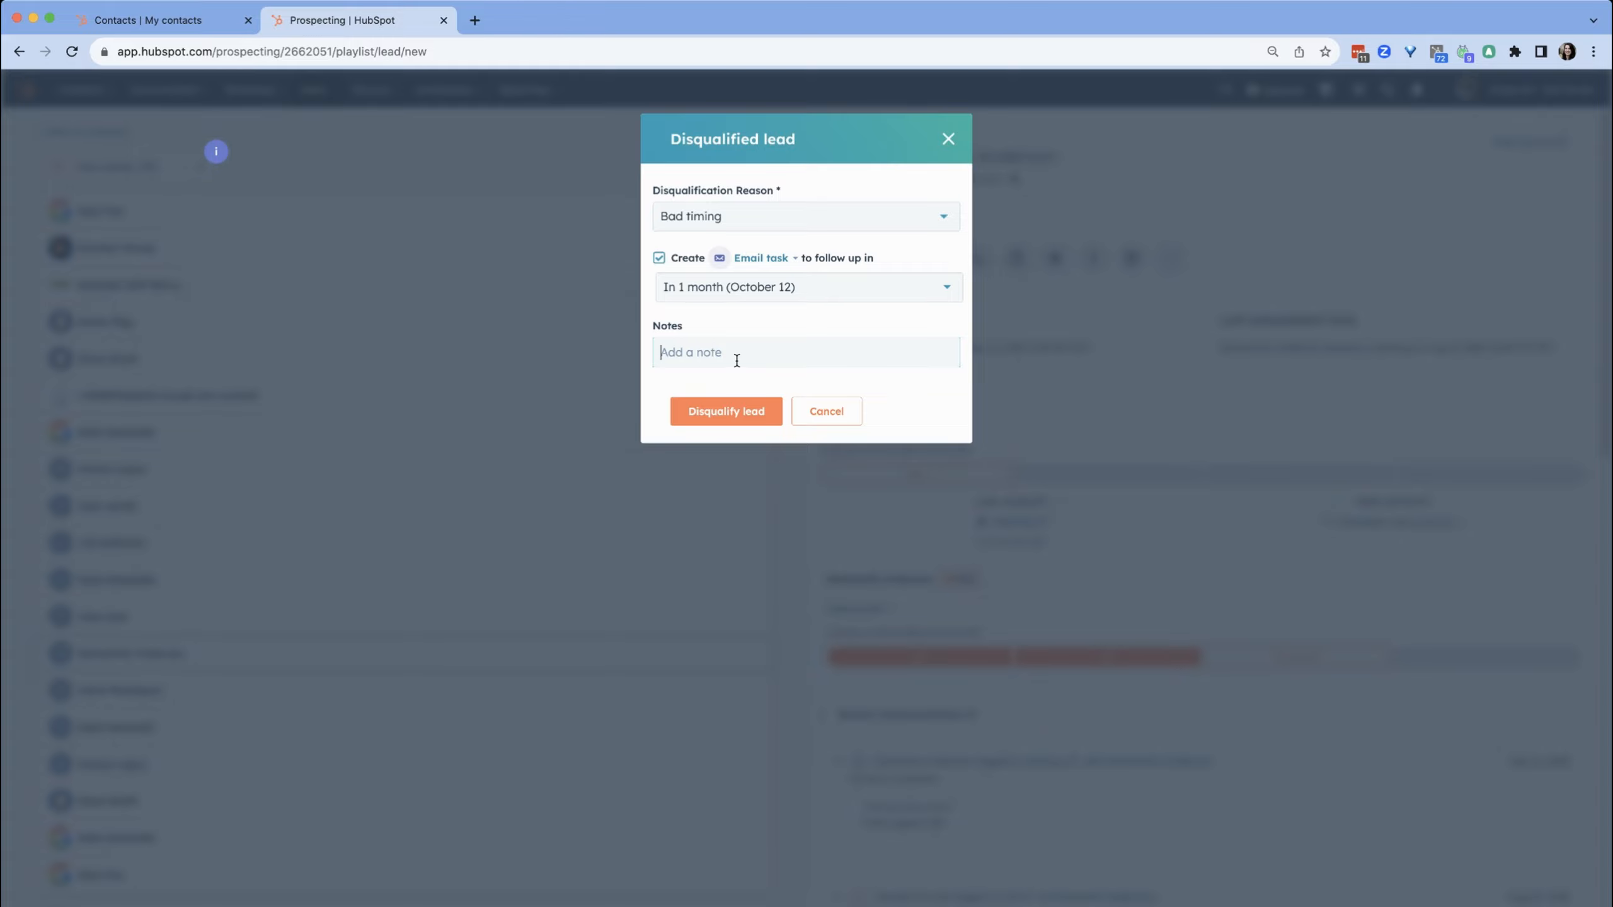
type("Timing wasn't right because")
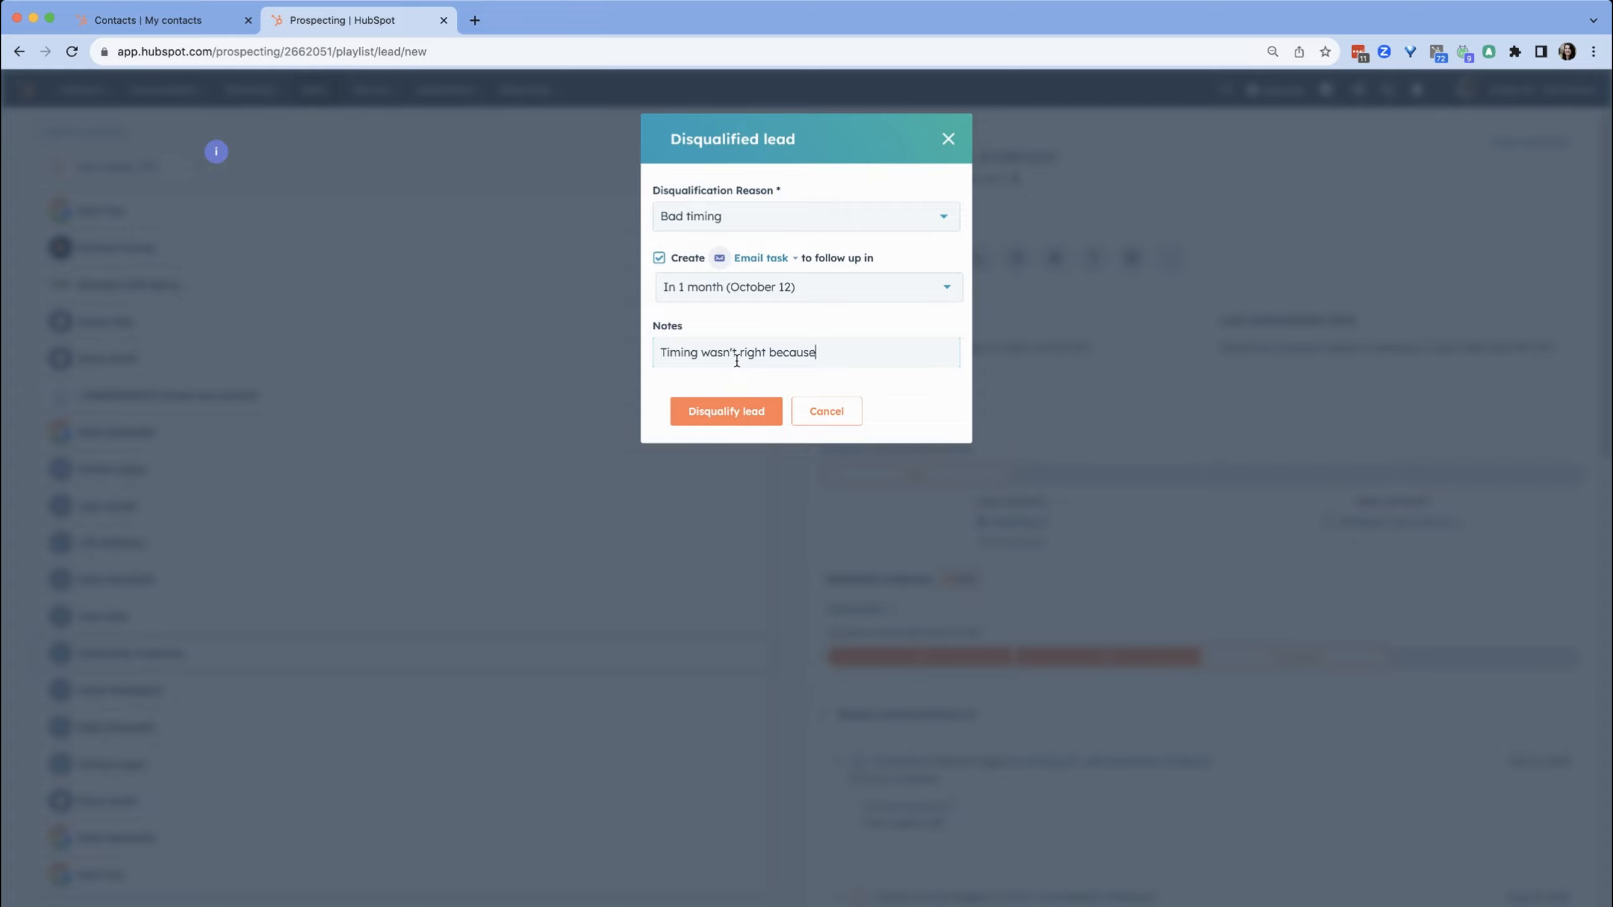